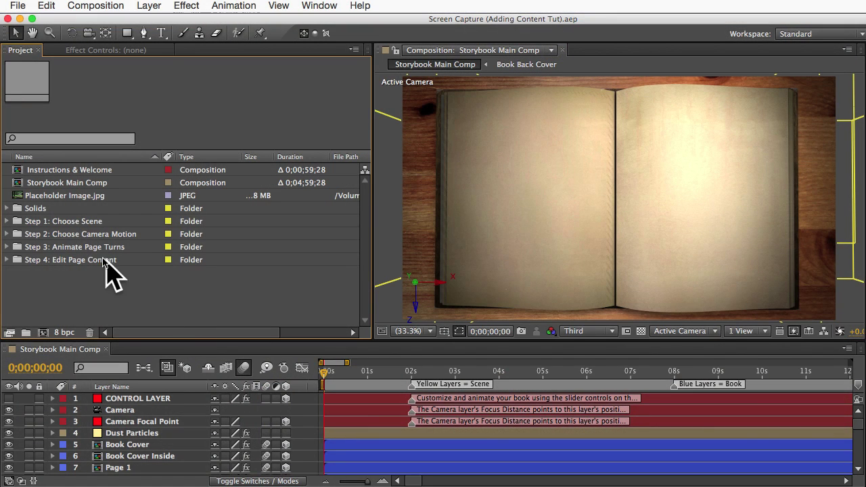
# Expand the Step 4: Edit Page Content folder and its Sample Designs subfolder
pyautogui.click(72, 221)
pyautogui.click(78, 233)
pyautogui.click(79, 247)
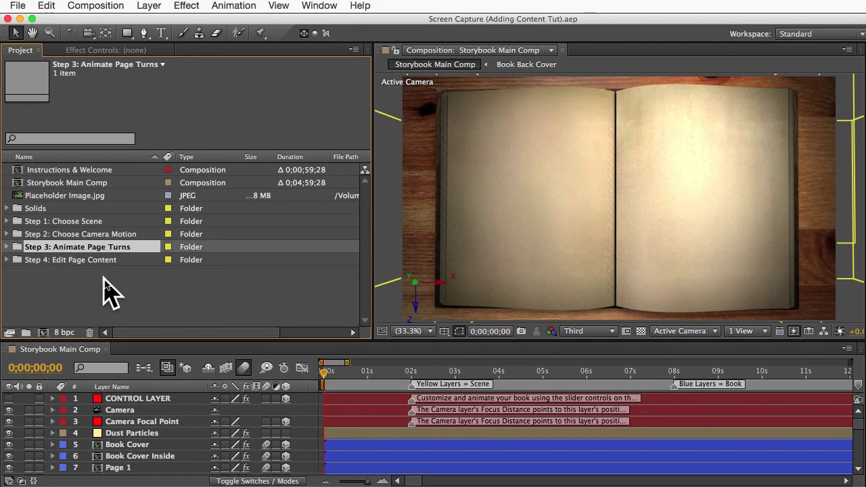
pyautogui.click(8, 260)
pyautogui.click(19, 311)
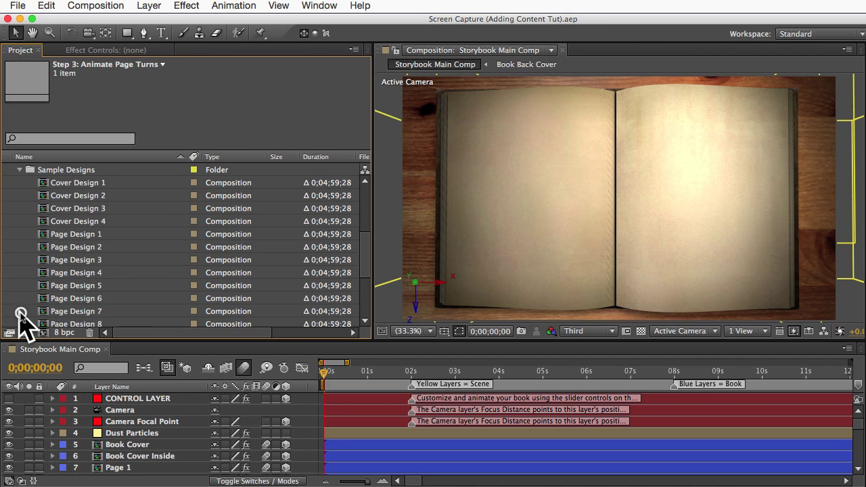
# Preview Page Design 2, moving its banner down and back, then return to the main comp
pyautogui.click(77, 248)
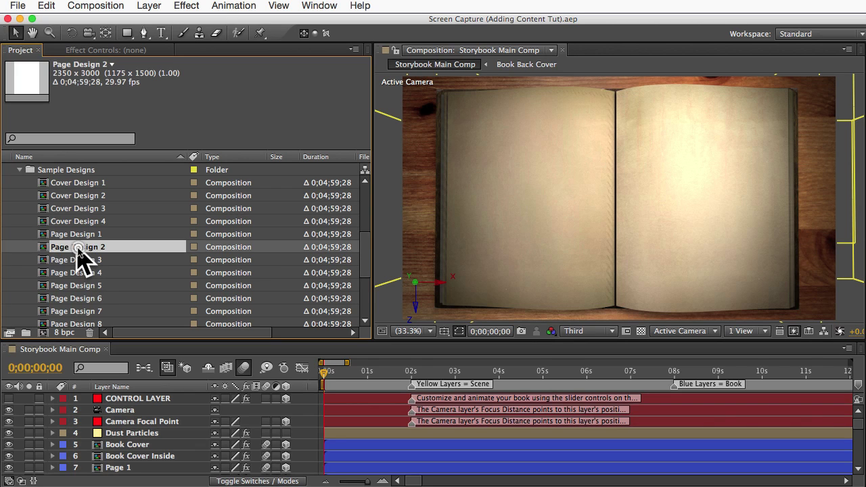
pyautogui.doubleClick(77, 250)
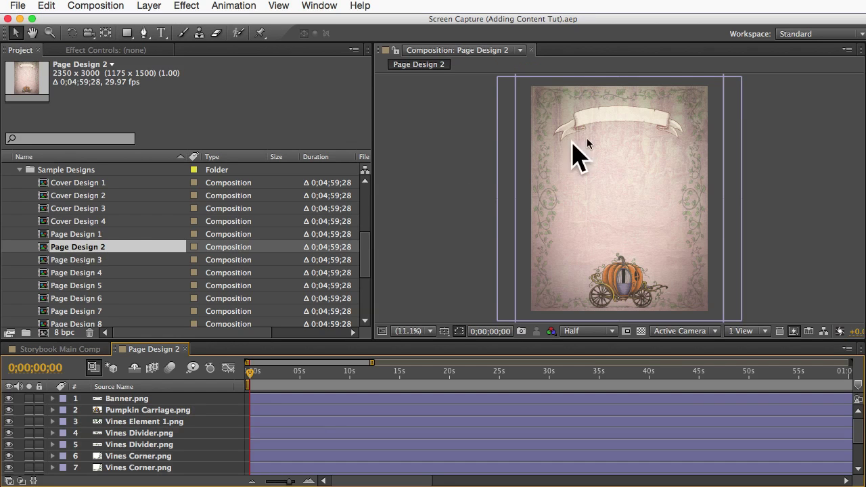
pyautogui.moveTo(615, 126); pyautogui.dragTo(615, 218)
pyautogui.moveTo(610, 169); pyautogui.dragTo(610, 120)
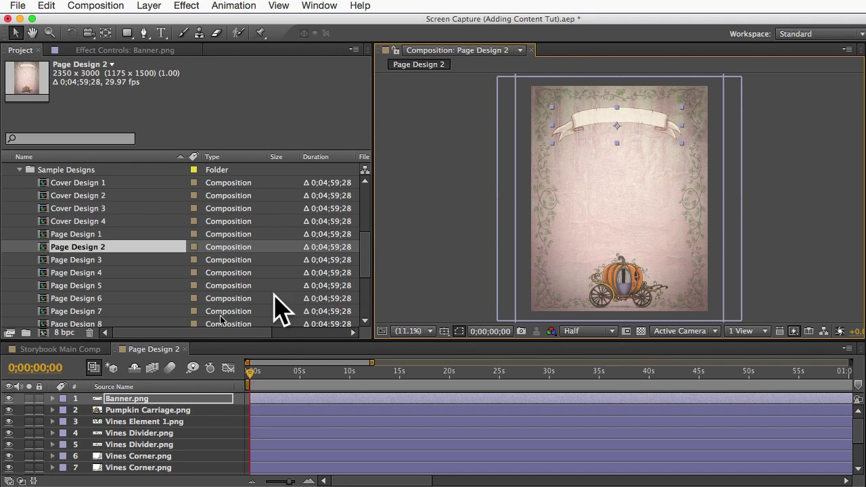
pyautogui.press('super+w')
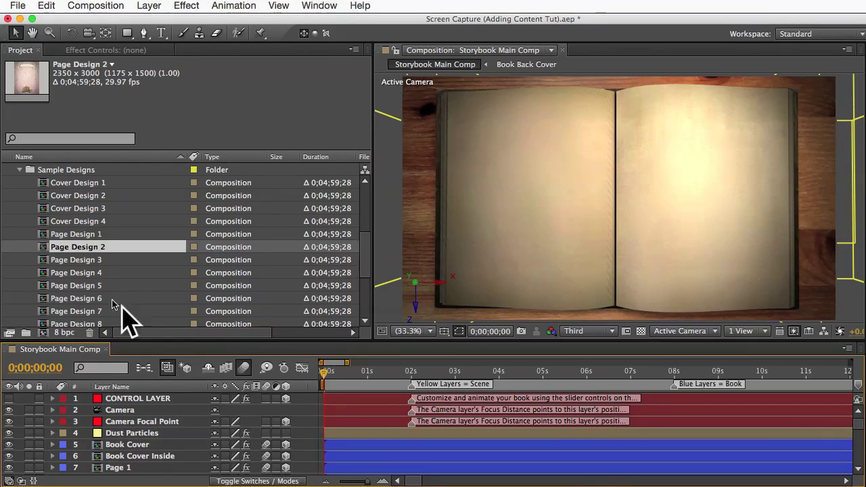
# Collapse Sample Designs and expand Images > Cover Textures to list the cover images
pyautogui.click(27, 170)
pyautogui.click(20, 170)
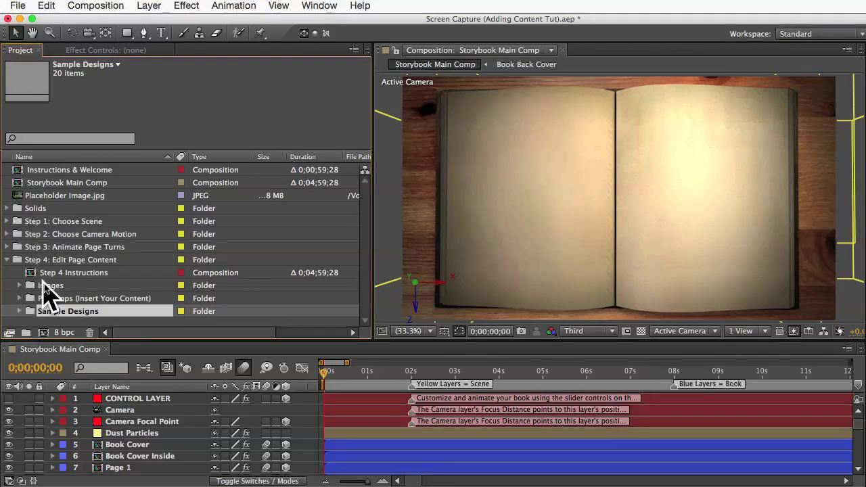
pyautogui.click(23, 284)
pyautogui.click(19, 284)
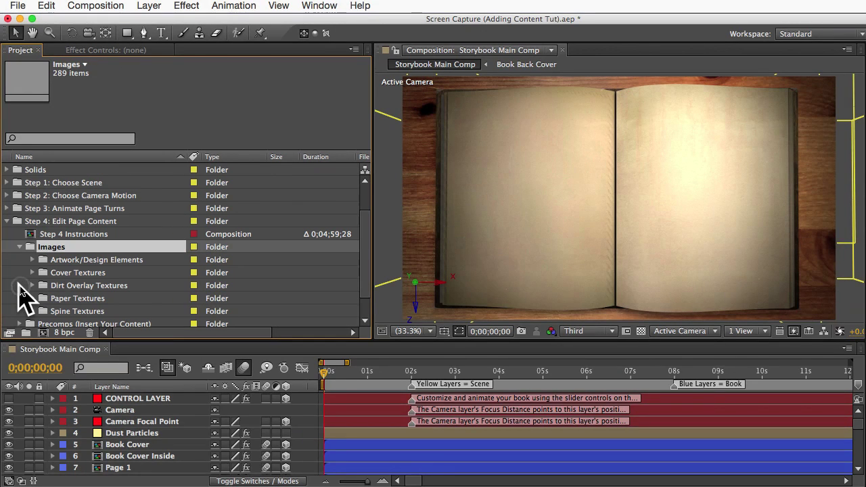
pyautogui.click(62, 272)
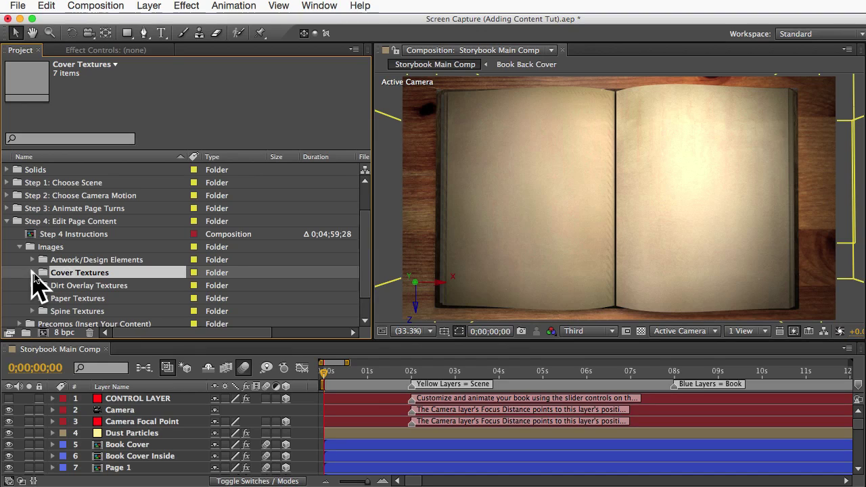
pyautogui.click(32, 273)
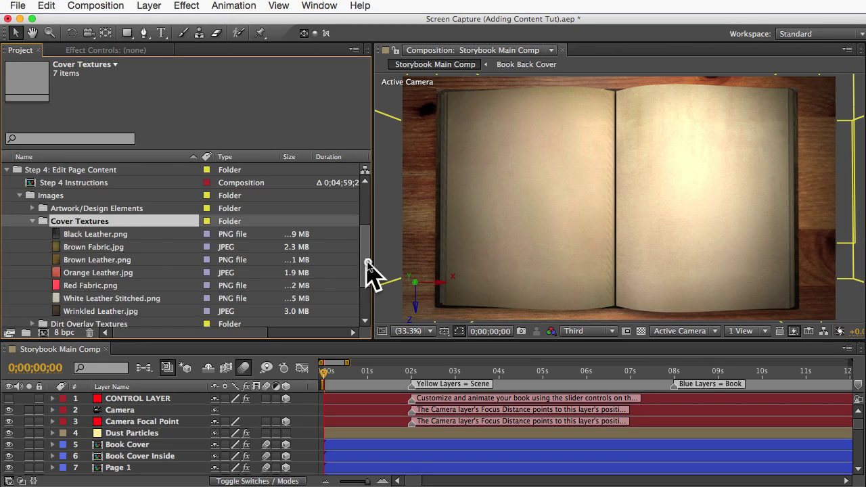
# Expand Precomps (Insert Your Content) and select the Book Front Cover composition
pyautogui.moveTo(368, 264); pyautogui.dragTo(369, 297)
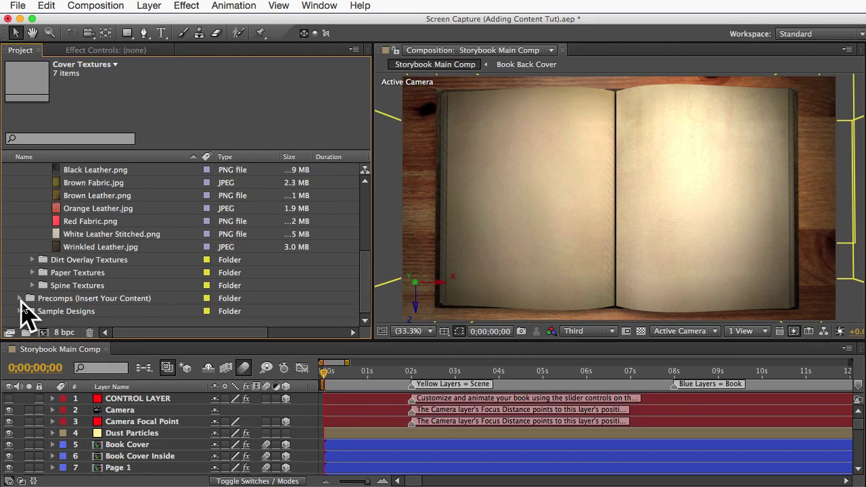
pyautogui.click(20, 299)
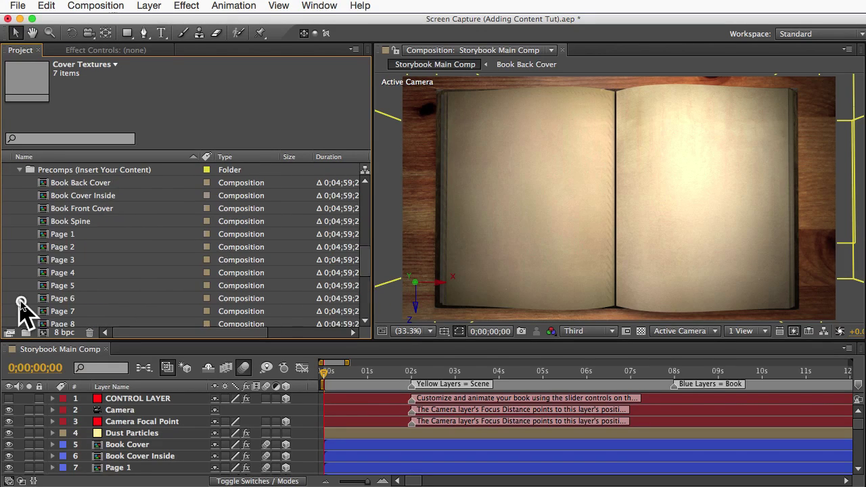
pyautogui.click(63, 183)
pyautogui.click(64, 221)
pyautogui.click(64, 210)
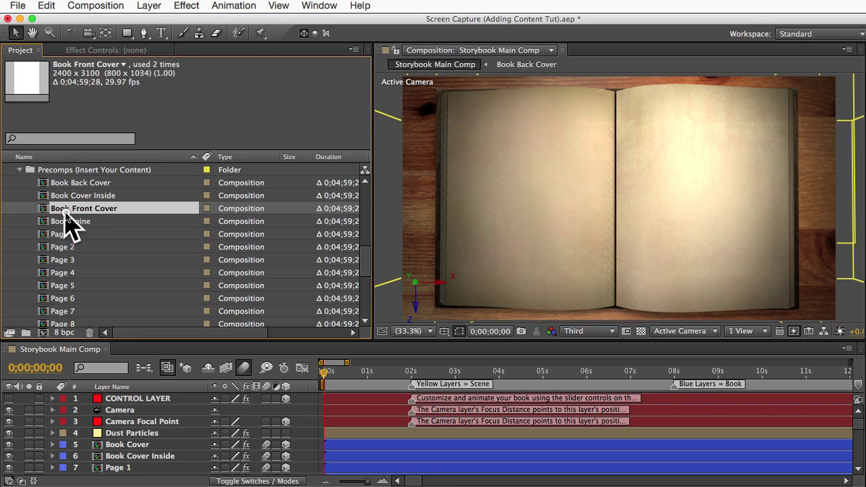
# Open Book Back Cover and add Red Fabric.png above Brown Leather.png
pyautogui.doubleClick(64, 184)
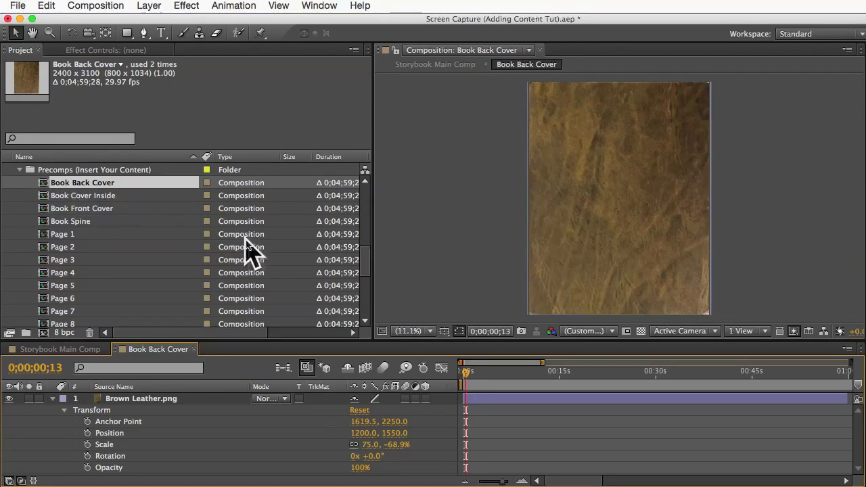
pyautogui.moveTo(365, 267); pyautogui.dragTo(368, 233)
pyautogui.click(101, 272)
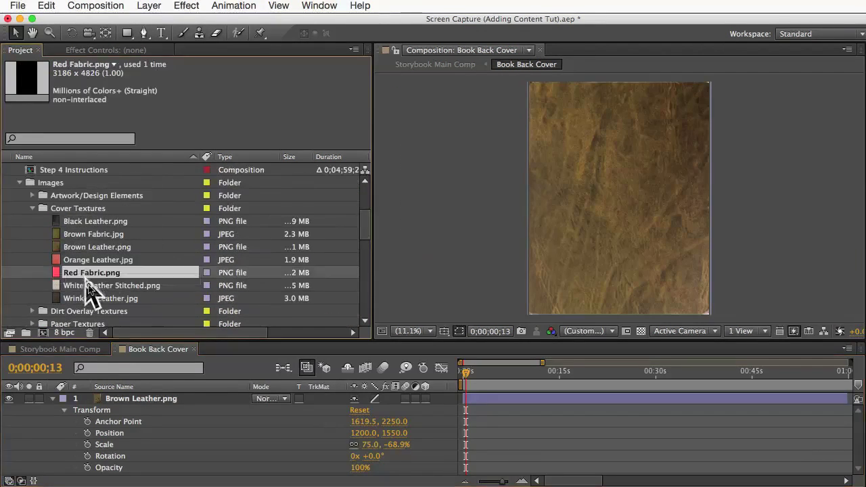
pyautogui.moveTo(98, 318); pyautogui.dragTo(133, 405)
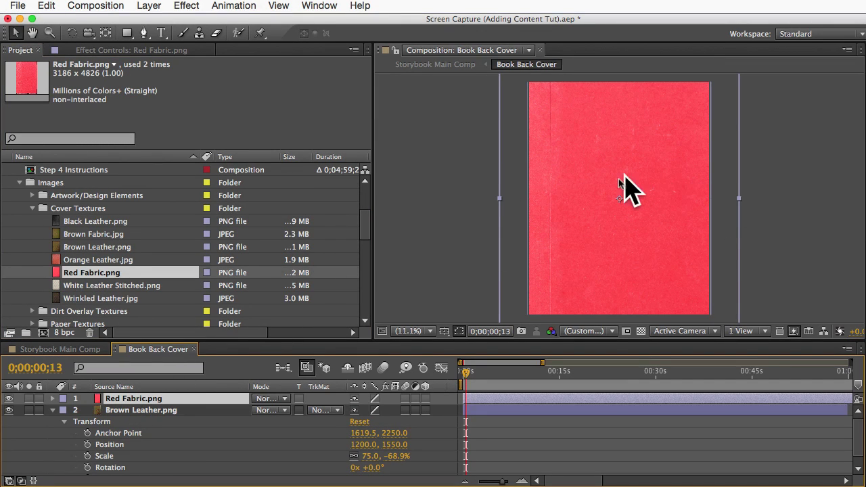
# Scale the Red Fabric layer to 76.0, 64.0% and return to the main composition
pyautogui.click(574, 191)
pyautogui.click(53, 410)
pyautogui.click(53, 398)
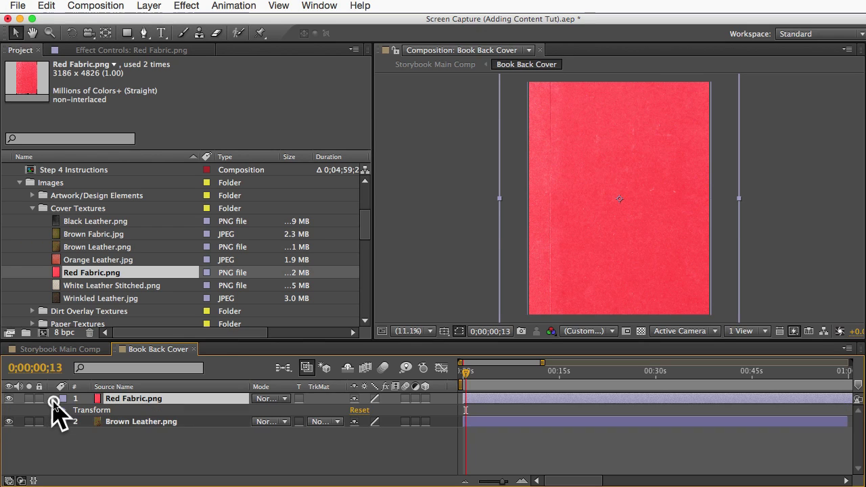
pyautogui.click(64, 411)
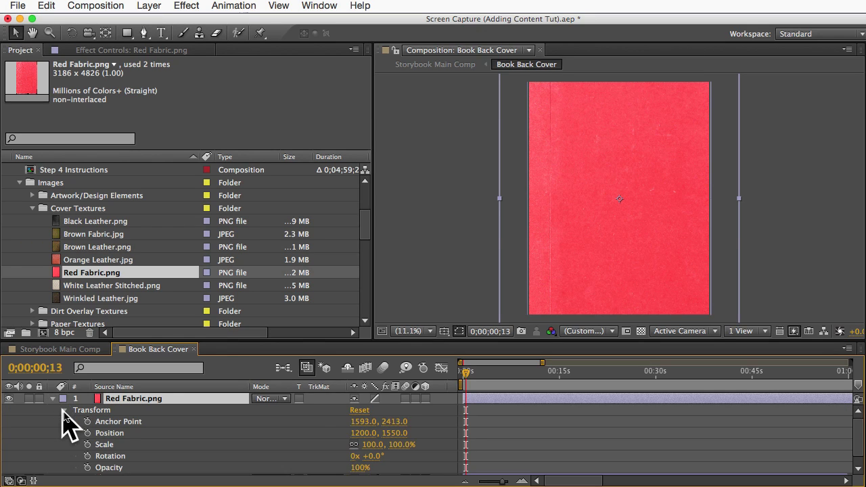
pyautogui.click(115, 445)
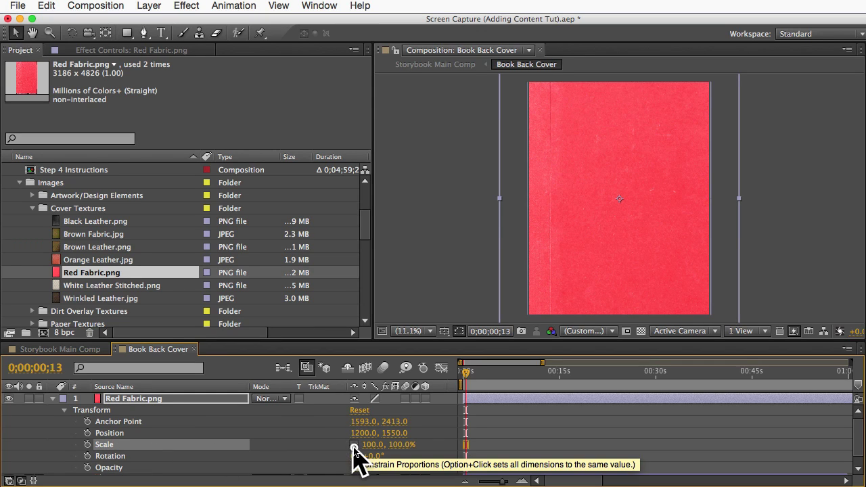
pyautogui.moveTo(372, 445)
pyautogui.mouseDown()
pyautogui.moveTo(348, 441)
pyautogui.moveTo(383, 445)
pyautogui.mouseUp()
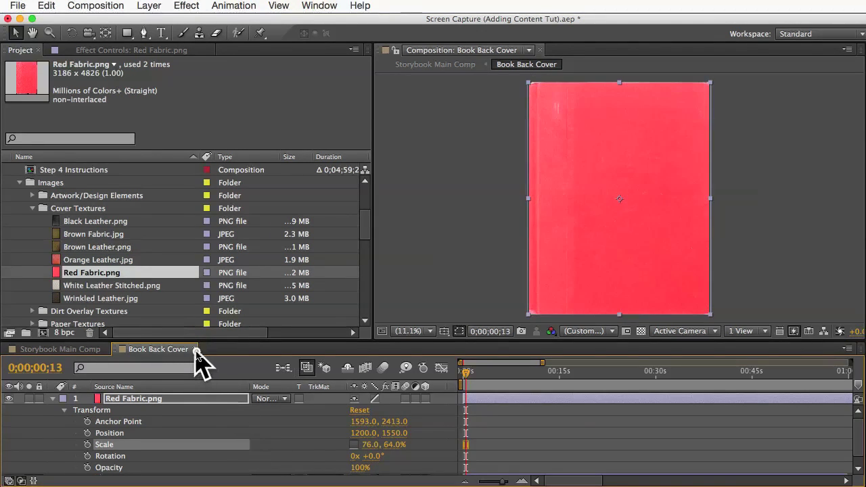
pyautogui.press('super+w')
# Open the Page 1 composition and set the viewer magnification to Fit
pyautogui.click(32, 208)
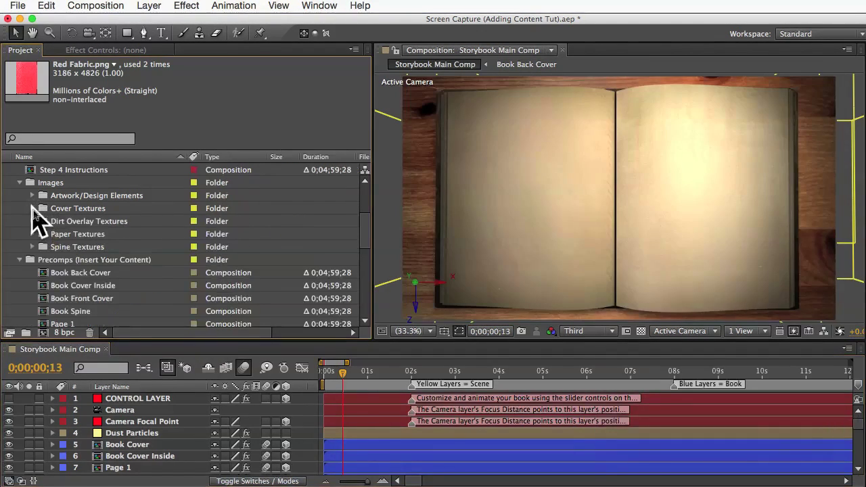
pyautogui.scroll(-3, 367, 248)
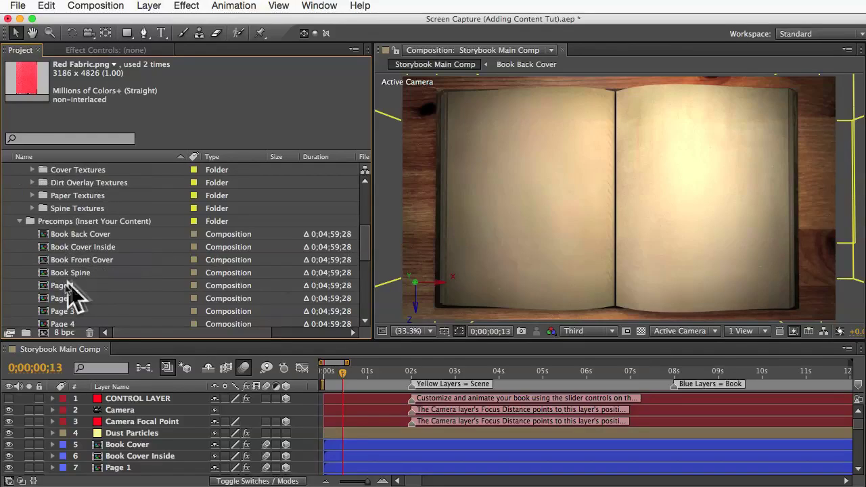
pyautogui.doubleClick(62, 285)
pyautogui.click(408, 330)
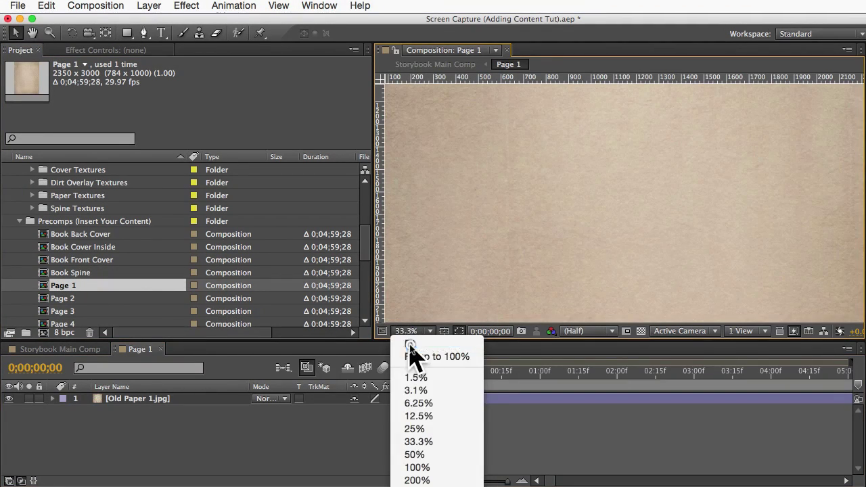
pyautogui.click(411, 341)
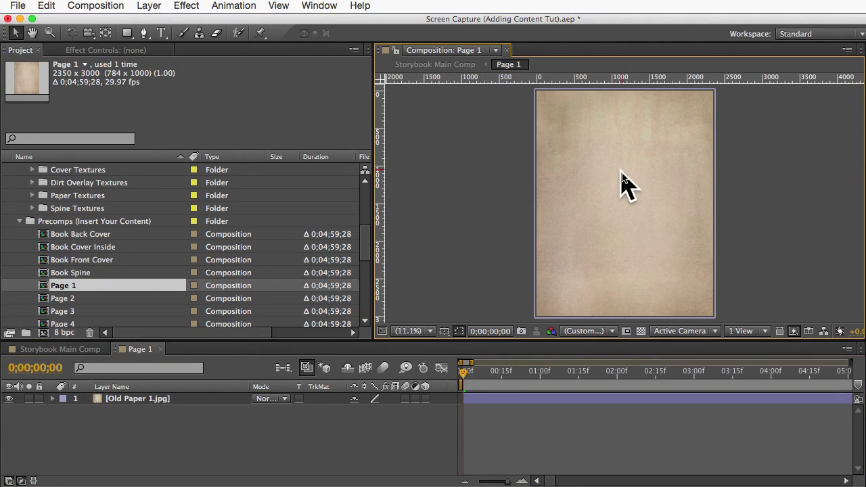
# Add Faded 1.jpg from Paper Textures to Page 1 and delete the Old Paper 1.jpg layer
pyautogui.click(20, 221)
pyautogui.click(44, 284)
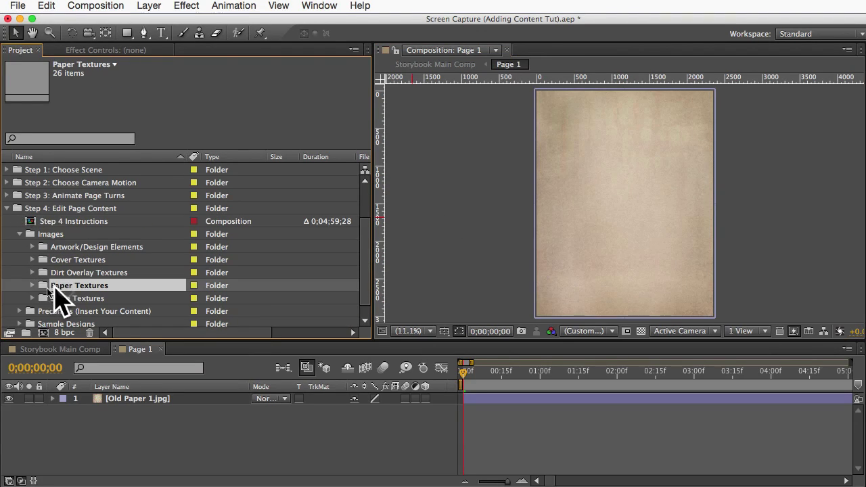
pyautogui.click(32, 285)
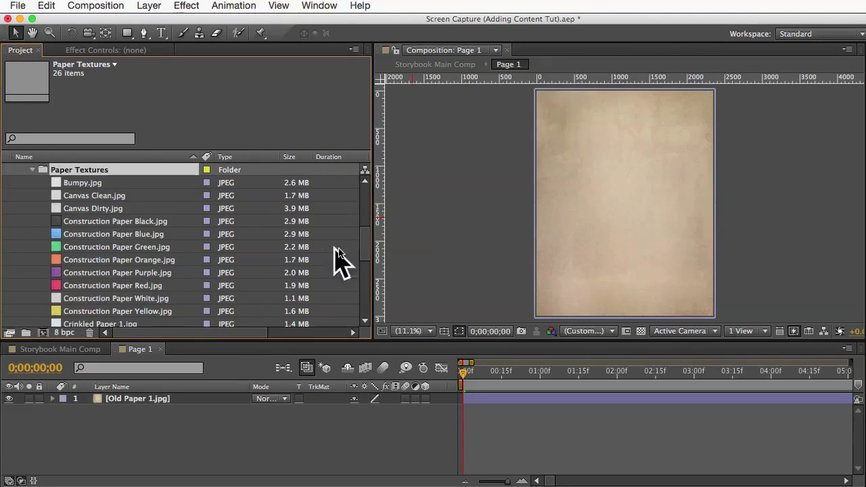
pyautogui.moveTo(368, 242); pyautogui.dragTo(368, 270)
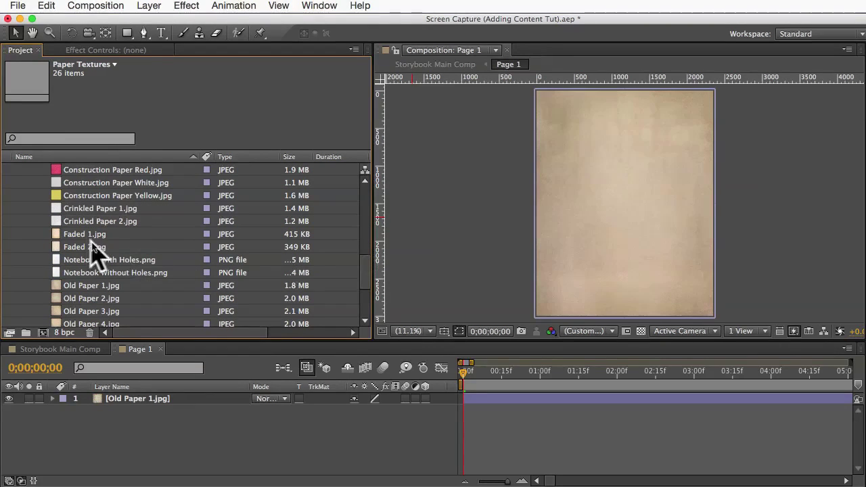
pyautogui.moveTo(88, 234); pyautogui.dragTo(123, 400)
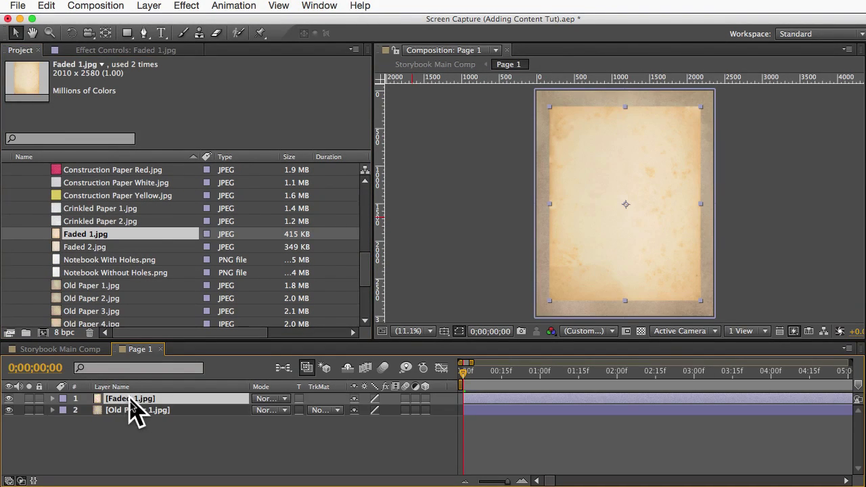
pyautogui.click(129, 410)
pyautogui.press('BackSpace')
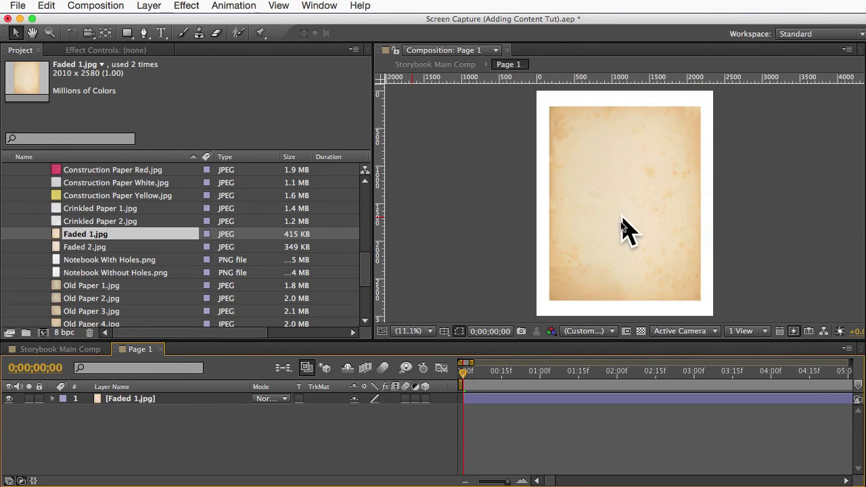
# Enlarge the Faded 1.jpg layer to 120% scale so it fills the page
pyautogui.click(78, 401)
pyautogui.click(53, 399)
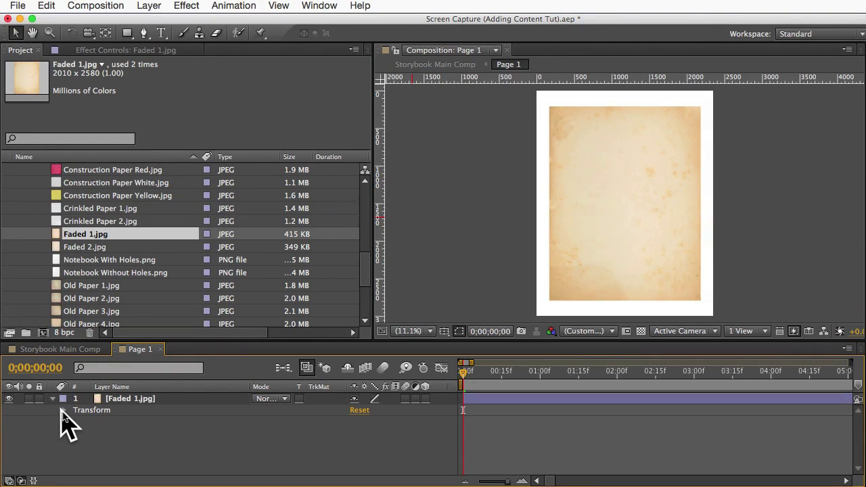
pyautogui.click(65, 410)
pyautogui.moveTo(376, 444); pyautogui.dragTo(395, 457)
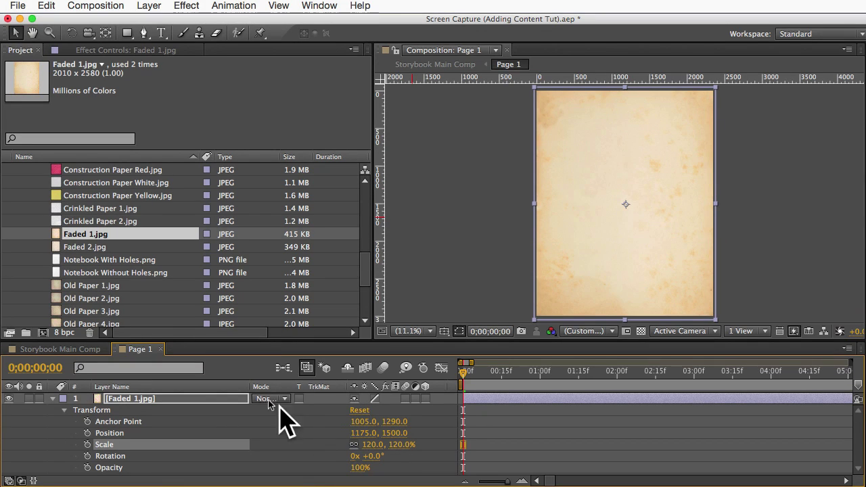
pyautogui.click(86, 236)
pyautogui.click(85, 246)
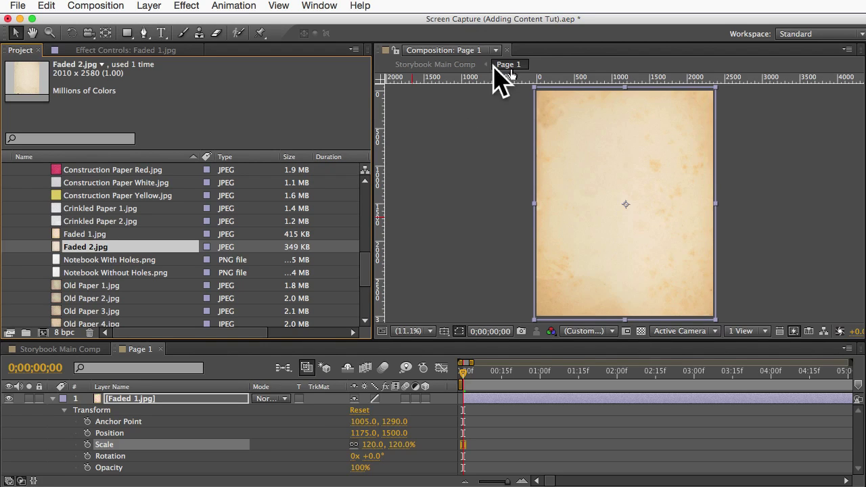
# Rotate Faded 1.jpg to 180° and flip it horizontally with scale -120, 120%
pyautogui.click(75, 409)
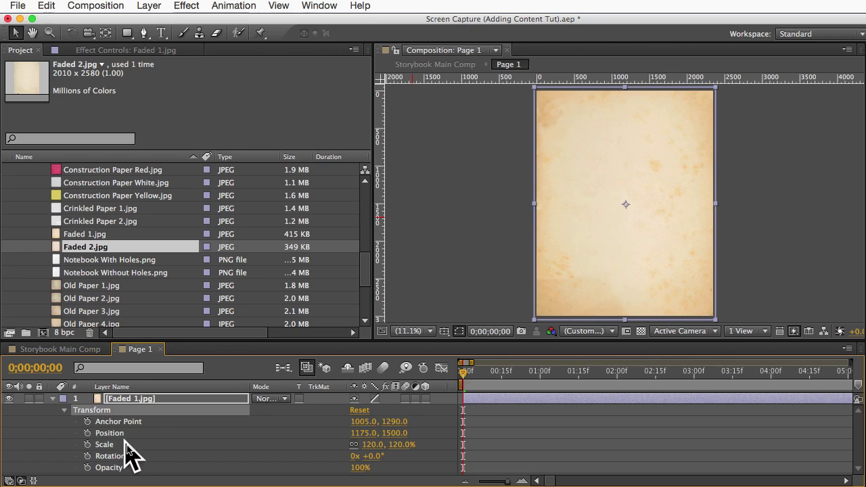
pyautogui.moveTo(376, 460); pyautogui.dragTo(491, 451)
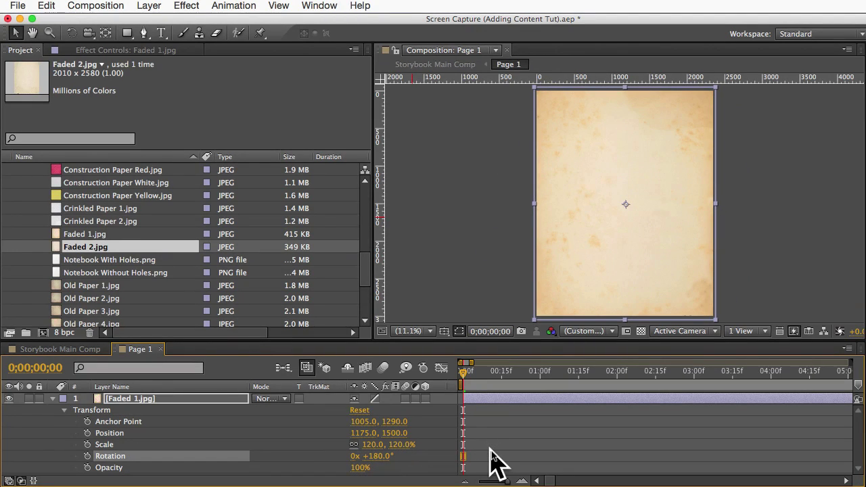
pyautogui.click(352, 445)
pyautogui.click(374, 444)
pyautogui.press('Left')
pyautogui.write('-')
pyautogui.press('Return')
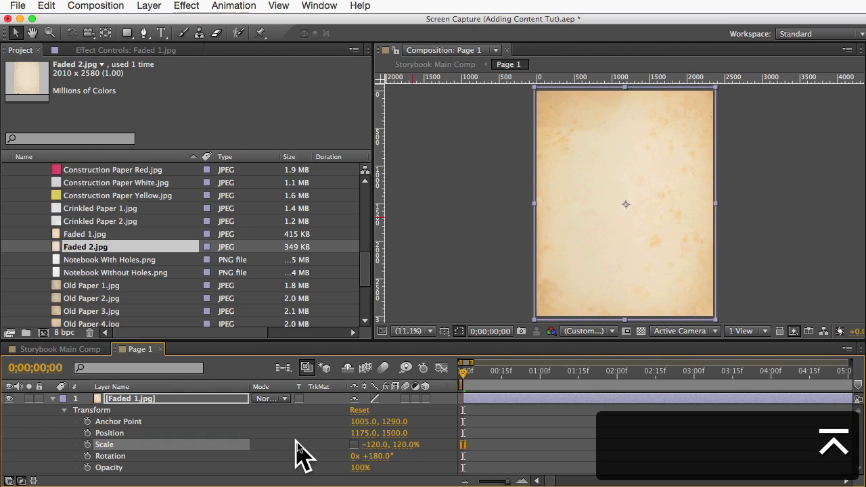
# Open the Dirt Overlay Textures folder and place Dirt 1.jpg above Faded 1.jpg in Page 1
pyautogui.click(52, 399)
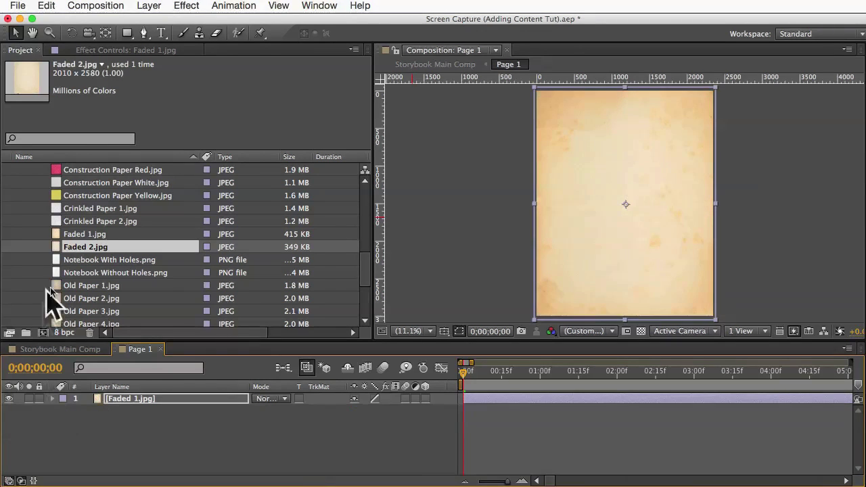
pyautogui.scroll(5, 339, 250)
pyautogui.click(37, 184)
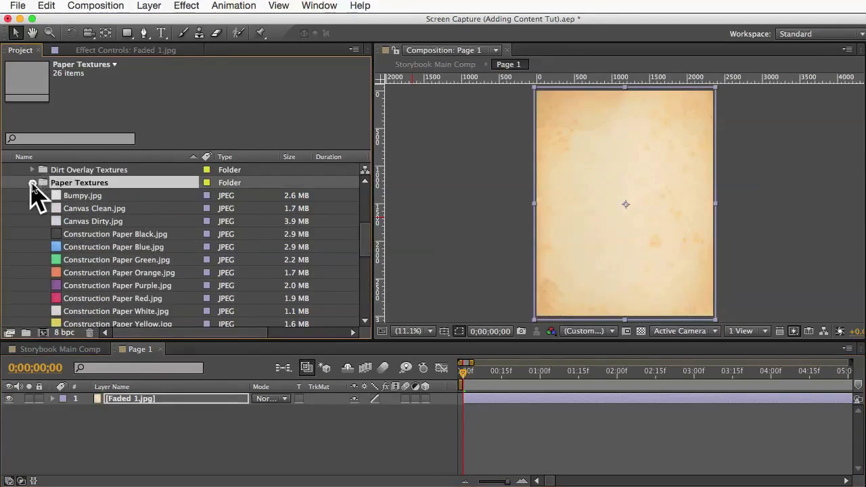
pyautogui.click(36, 186)
pyautogui.click(61, 273)
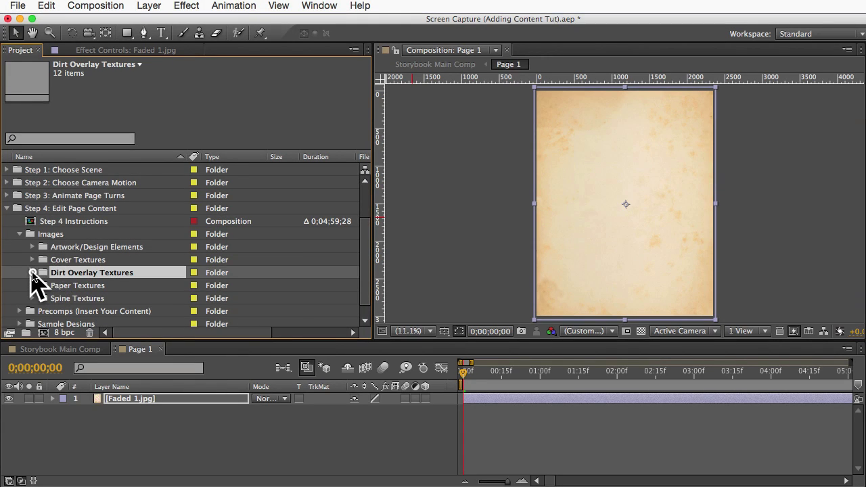
pyautogui.click(32, 272)
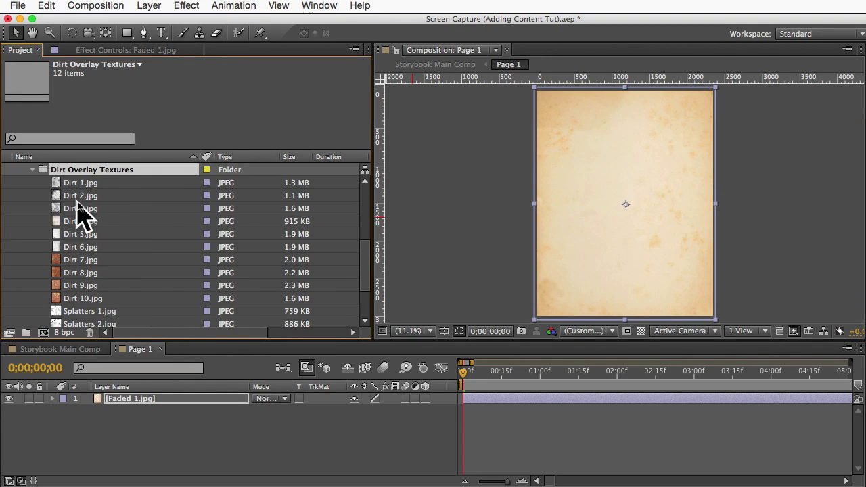
pyautogui.moveTo(84, 184); pyautogui.dragTo(118, 400)
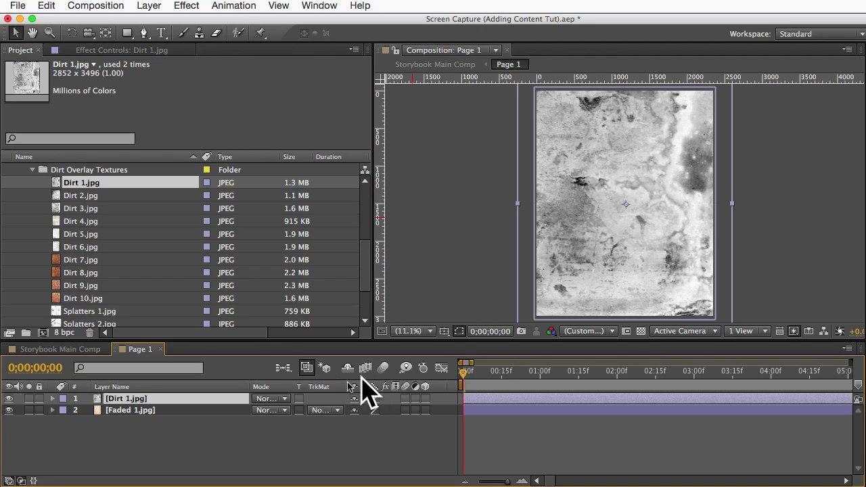
# Set the Dirt 1.jpg layer's blend mode to Multiply
pyautogui.rightClick(230, 389)
pyautogui.moveTo(266, 433)
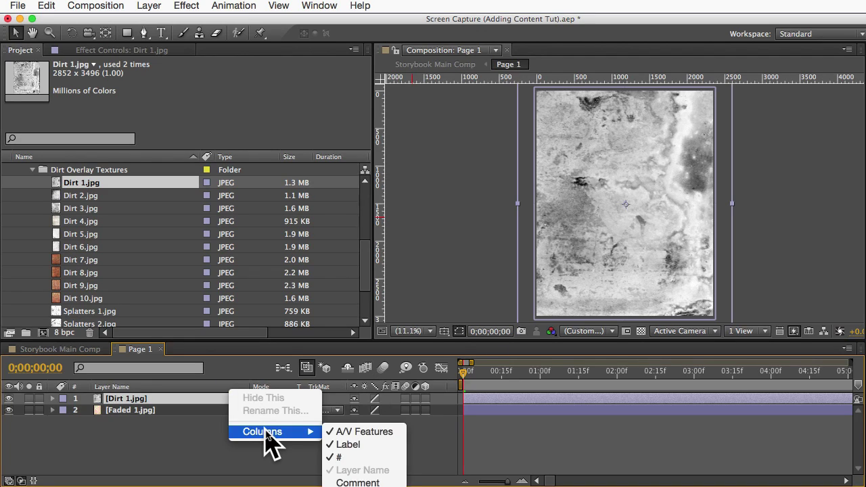
pyautogui.click(212, 398)
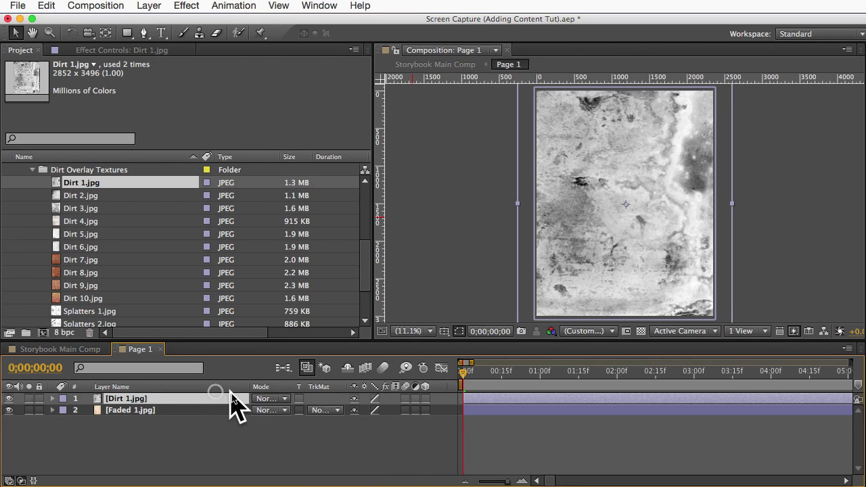
pyautogui.click(279, 401)
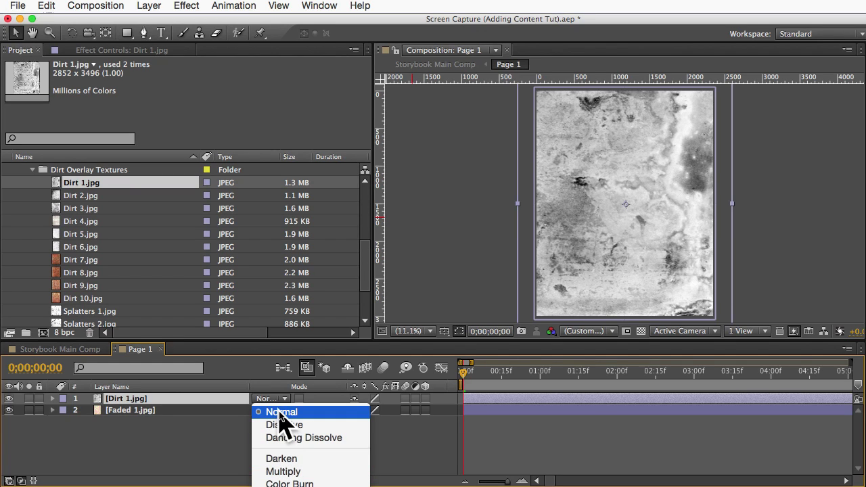
pyautogui.click(238, 403)
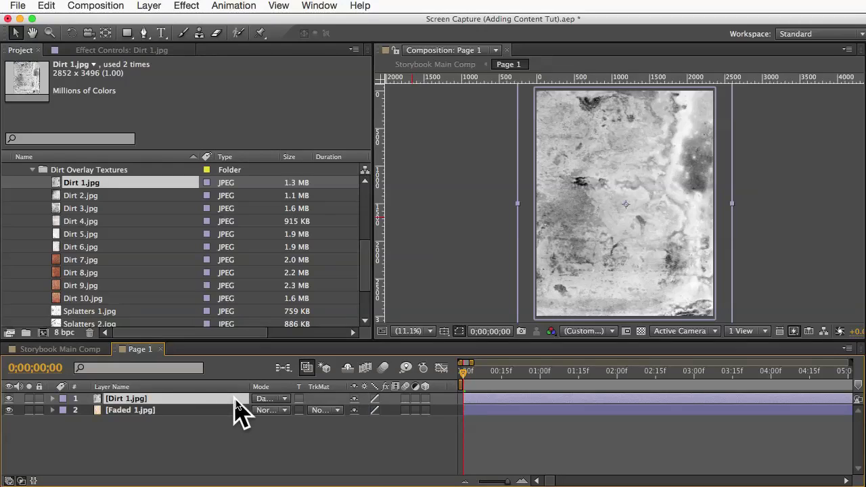
pyautogui.hotkey('shift', '=')
pyautogui.hotkey('shift', '=')
pyautogui.hotkey('shift', '=')
pyautogui.hotkey('shift', '=')
pyautogui.hotkey('shift', '=')
pyautogui.hotkey('shift', '=')
pyautogui.hotkey('shift', '=')
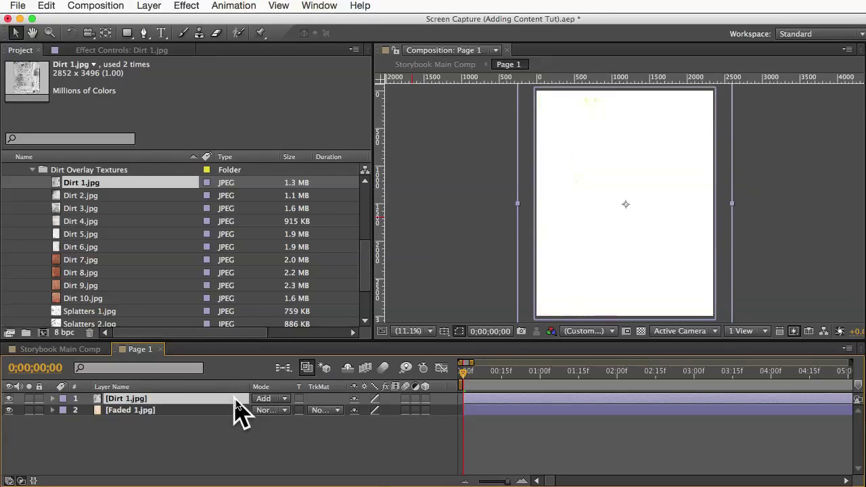
pyautogui.hotkey('shift', '=')
pyautogui.hotkey('shift', '=')
pyautogui.click(280, 399)
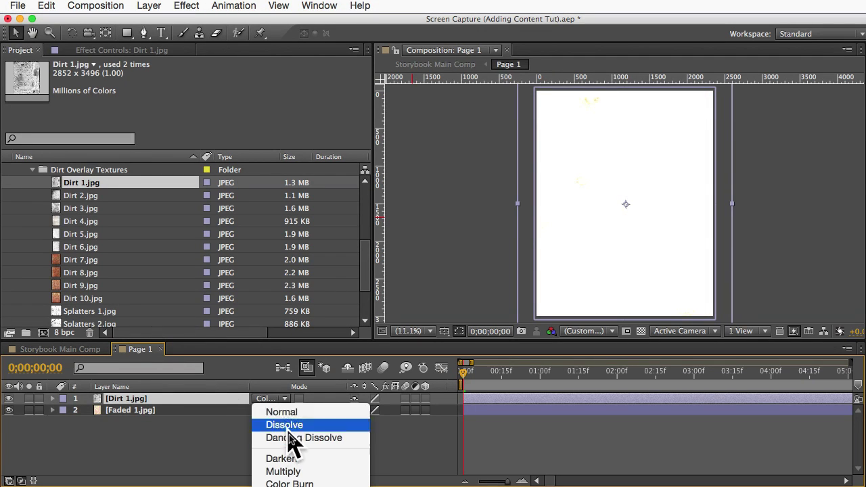
pyautogui.click(284, 472)
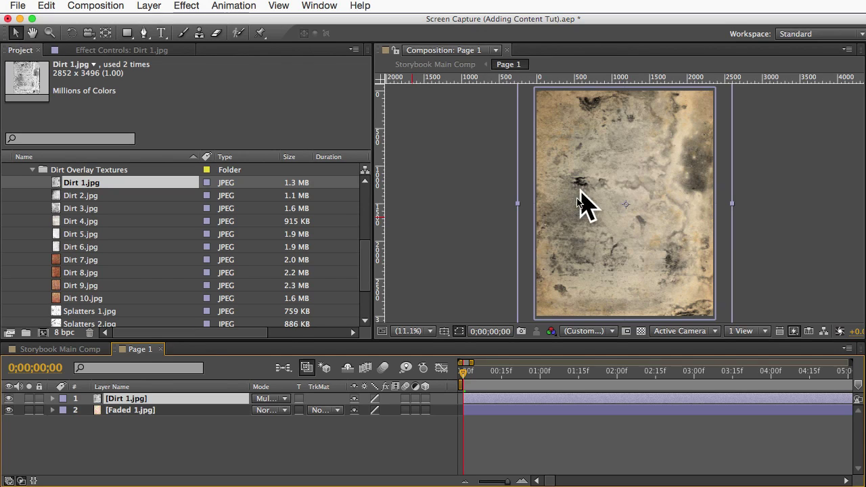
# Lower the Dirt 1.jpg layer's opacity to 15%
pyautogui.click(53, 399)
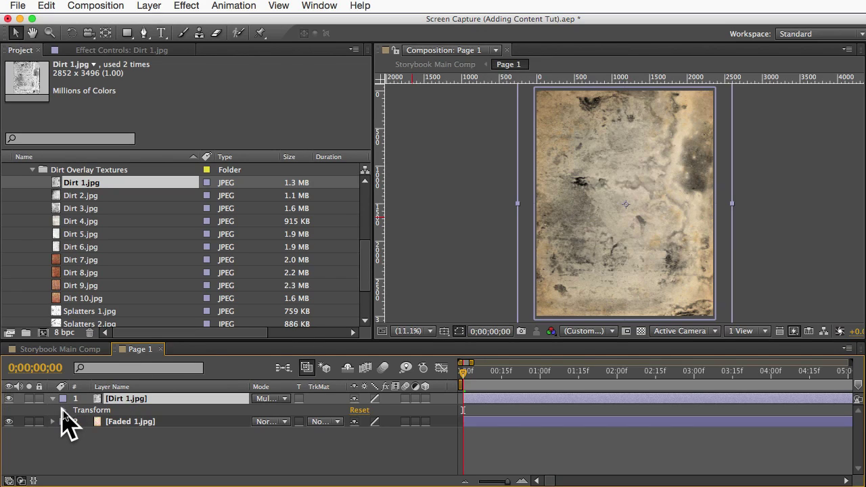
pyautogui.click(65, 411)
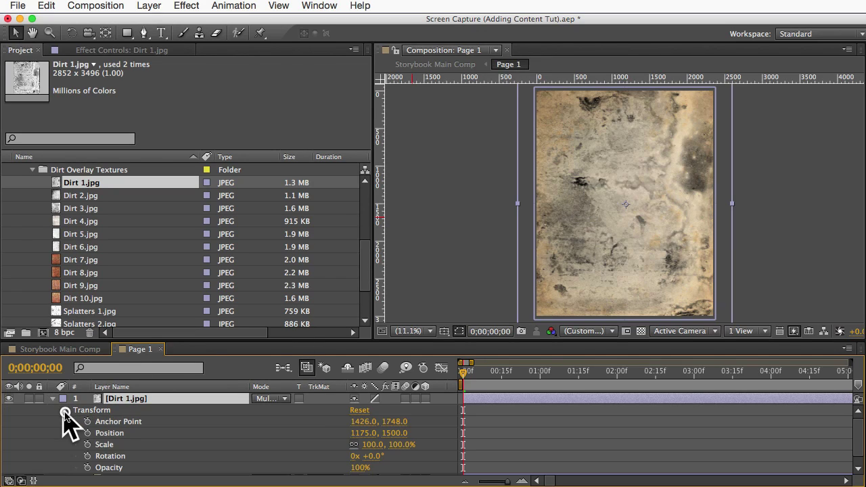
pyautogui.click(359, 468)
pyautogui.write('15')
pyautogui.press('Return')
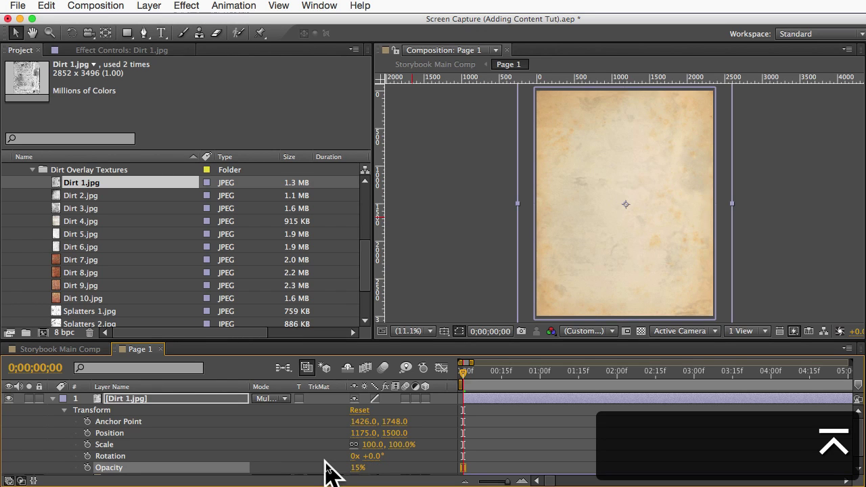
pyautogui.click(53, 399)
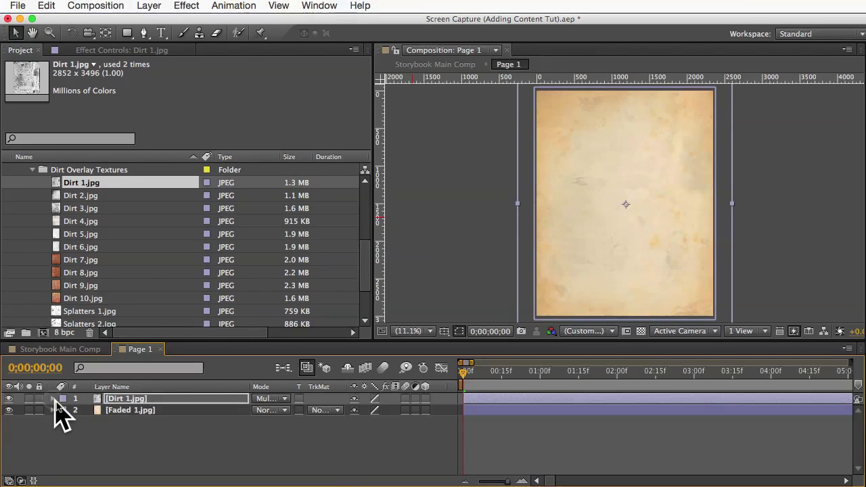
# Add Capital Letters 1.jpg from Artwork/Design Elements > Alphabet to Page 1 and zoom to 25%
pyautogui.click(36, 171)
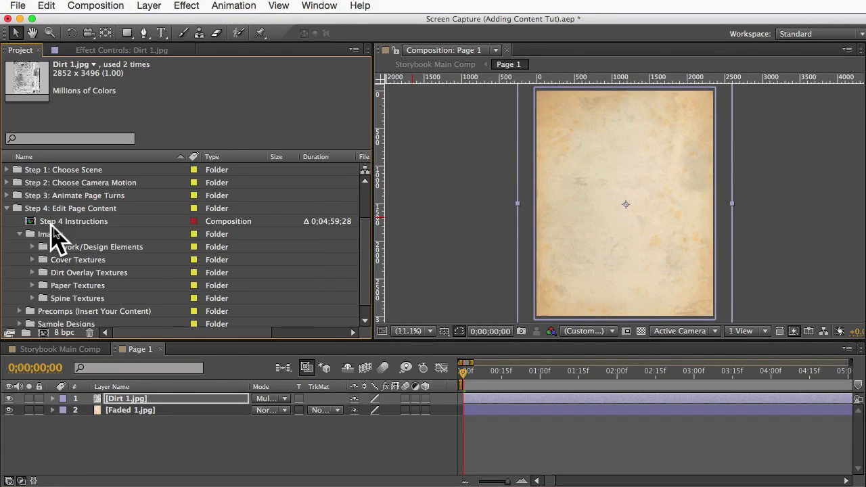
pyautogui.click(69, 247)
pyautogui.click(32, 248)
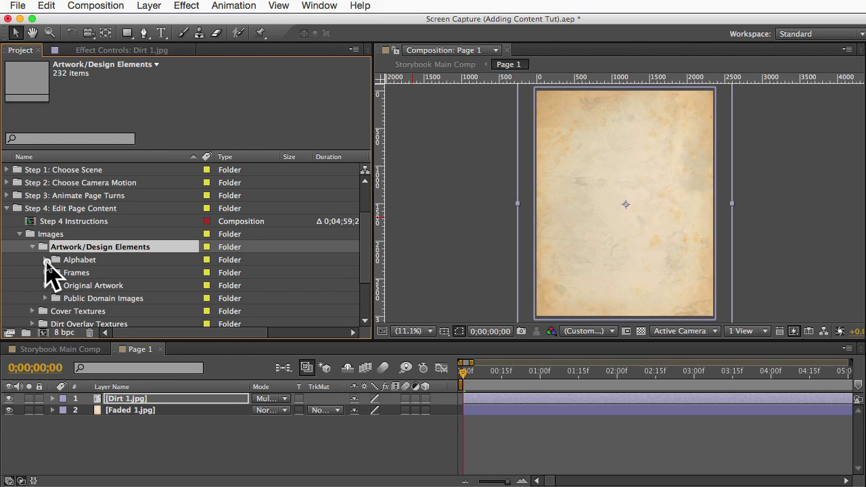
pyautogui.click(45, 260)
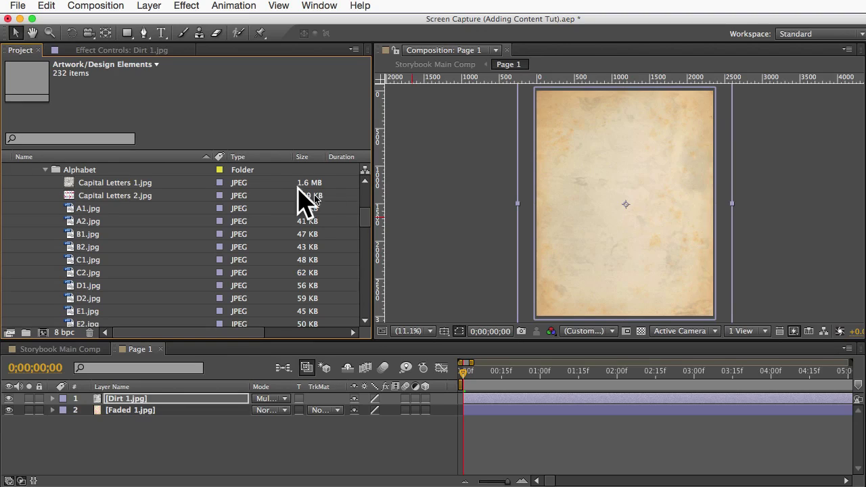
pyautogui.moveTo(364, 215)
pyautogui.mouseDown()
pyautogui.moveTo(362, 264)
pyautogui.moveTo(363, 219)
pyautogui.mouseUp()
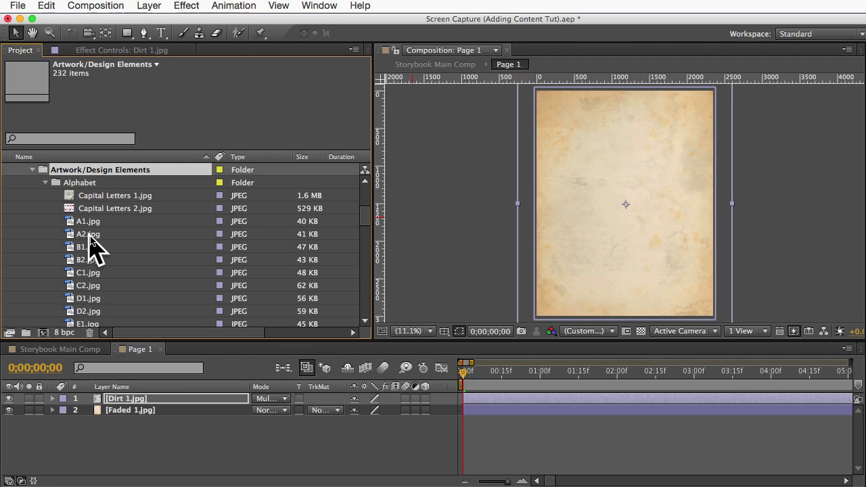
pyautogui.moveTo(81, 197); pyautogui.dragTo(122, 399)
pyautogui.click(46, 31)
pyautogui.click(683, 223)
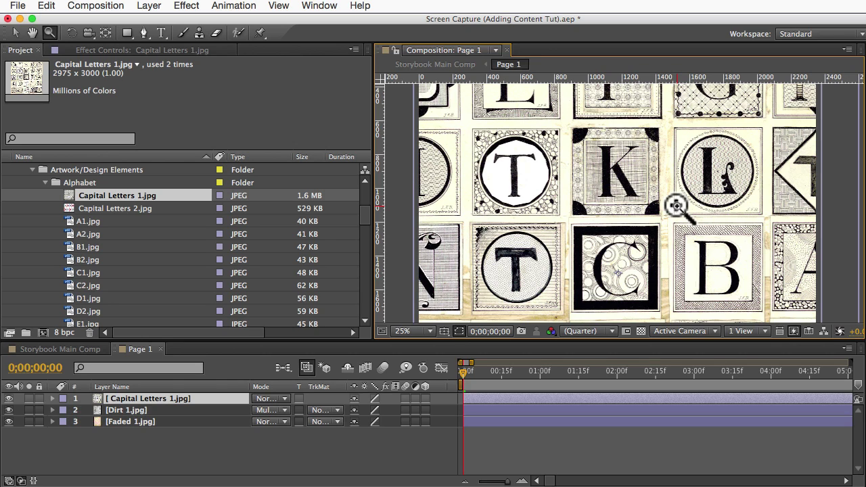
# Mask Capital Letters 1.jpg to the K tile, set it to Multiply, and move it up-left
pyautogui.click(143, 400)
pyautogui.click(128, 34)
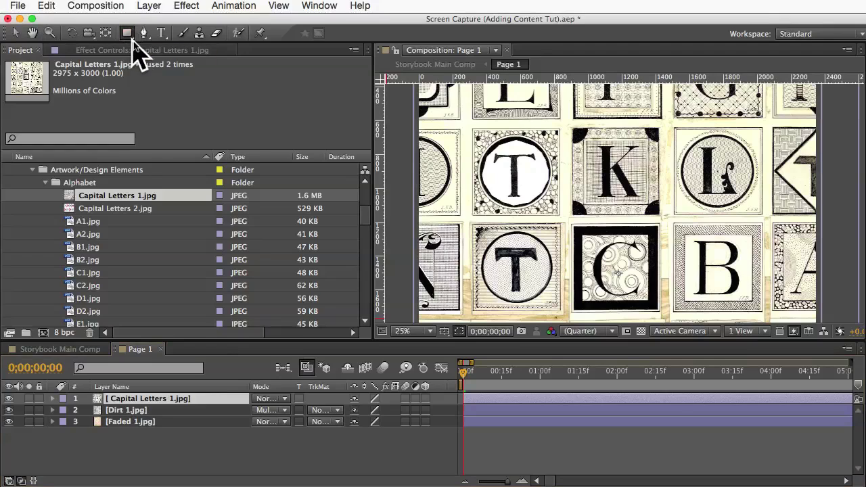
pyautogui.moveTo(567, 125); pyautogui.dragTo(665, 219)
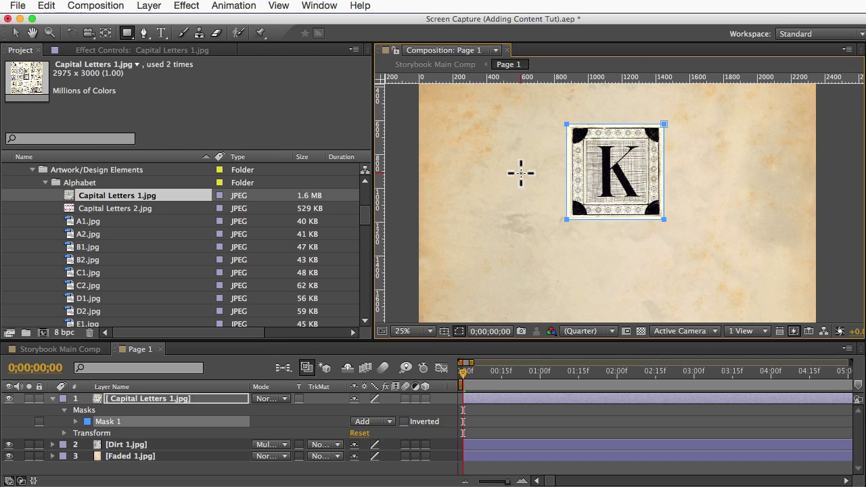
pyautogui.click(284, 398)
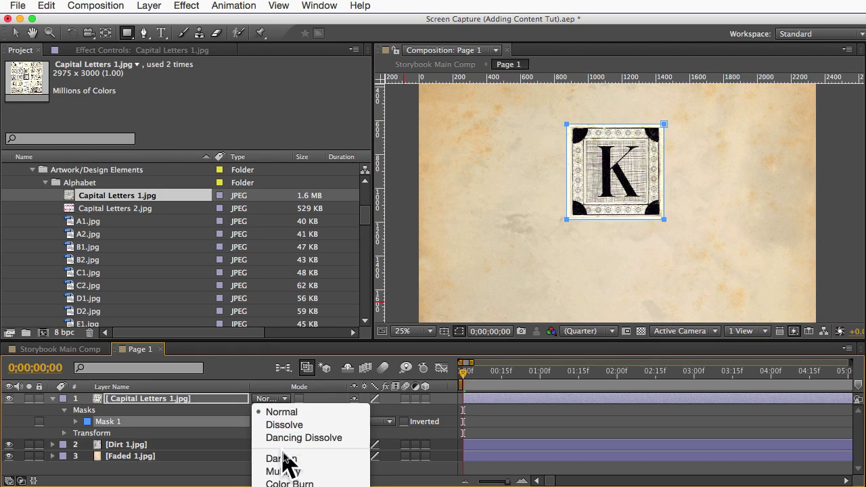
pyautogui.click(282, 471)
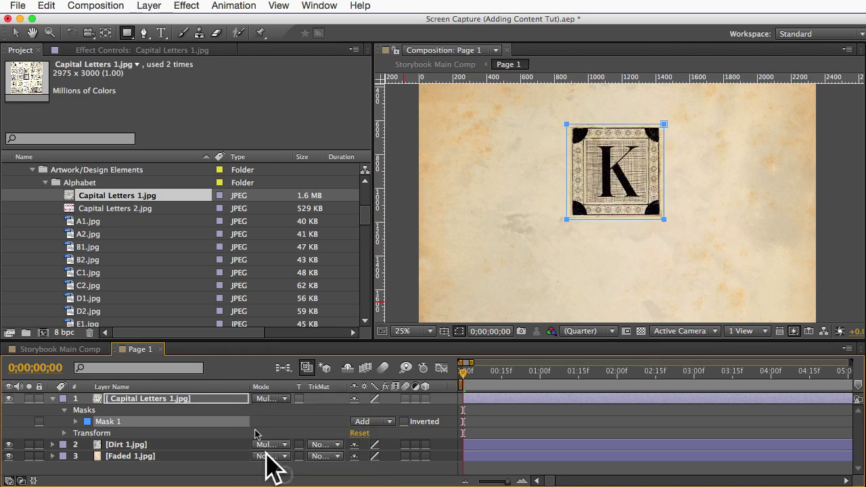
pyautogui.click(15, 32)
pyautogui.moveTo(589, 177); pyautogui.dragTo(547, 137)
# Add Capital Letters 2.jpg as a new layer and position it on the page
pyautogui.click(105, 208)
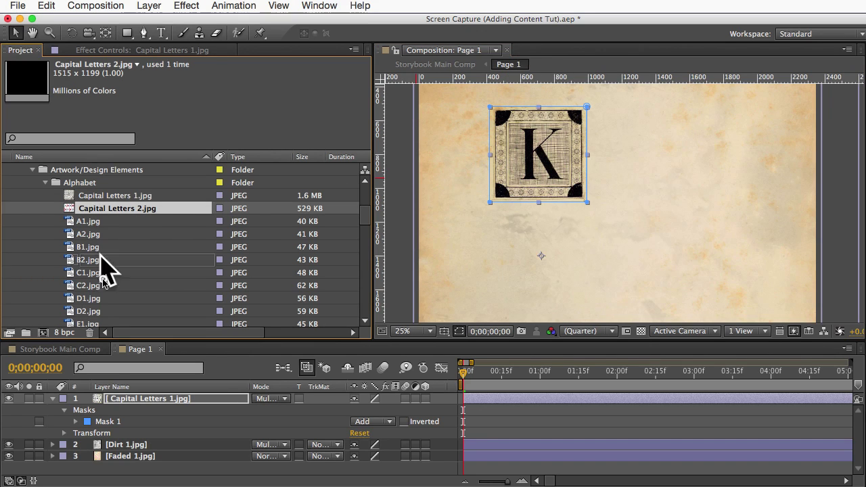
pyautogui.moveTo(124, 406); pyautogui.dragTo(120, 408)
pyautogui.moveTo(656, 258); pyautogui.dragTo(666, 211)
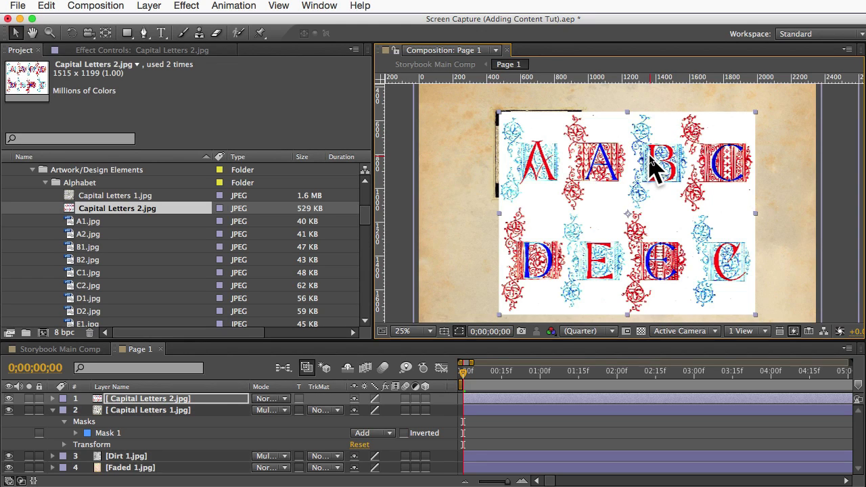
pyautogui.moveTo(682, 162); pyautogui.dragTo(685, 168)
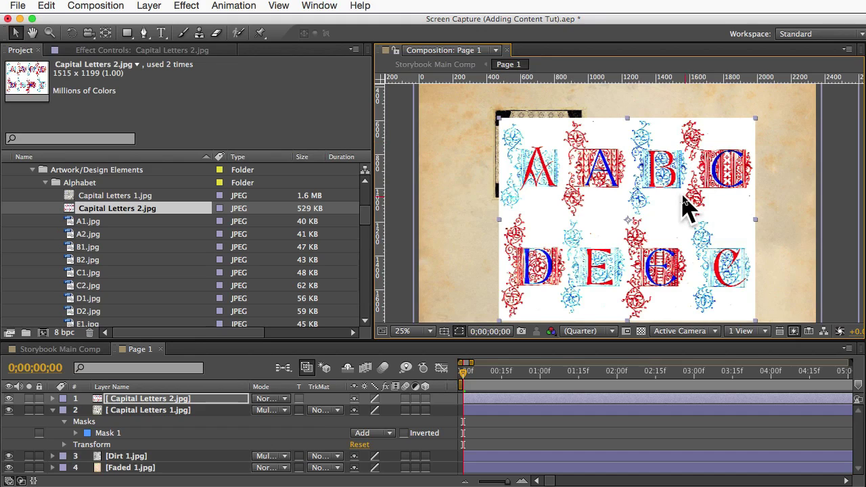
# Draw a Pen mask around the letter B so only it shows
pyautogui.click(145, 33)
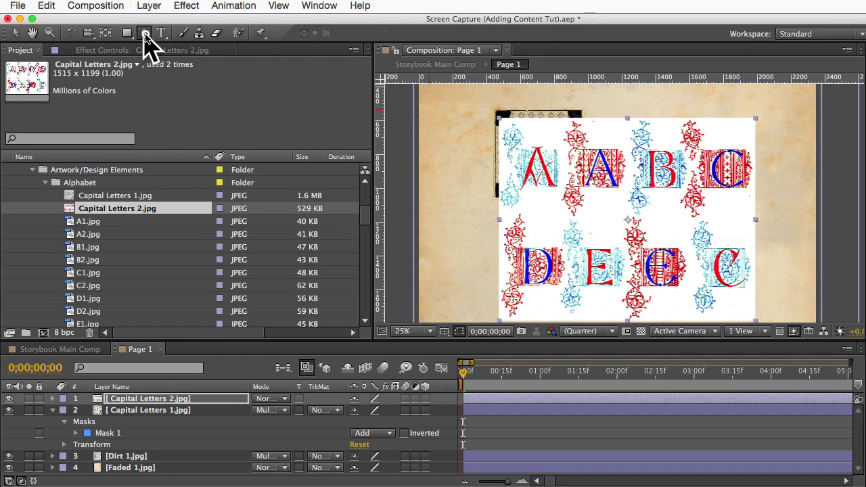
pyautogui.click(628, 175)
pyautogui.click(621, 138)
pyautogui.click(643, 115)
pyautogui.click(668, 144)
pyautogui.click(692, 165)
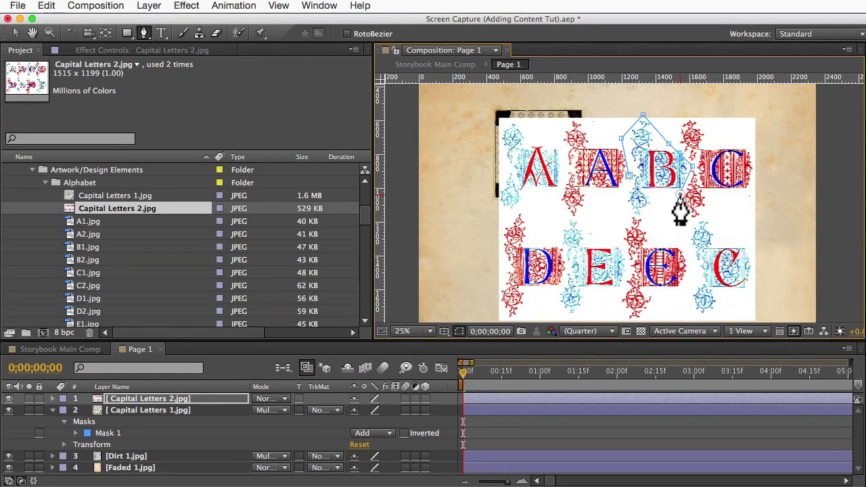
pyautogui.click(679, 195)
pyautogui.moveTo(639, 218); pyautogui.dragTo(623, 217)
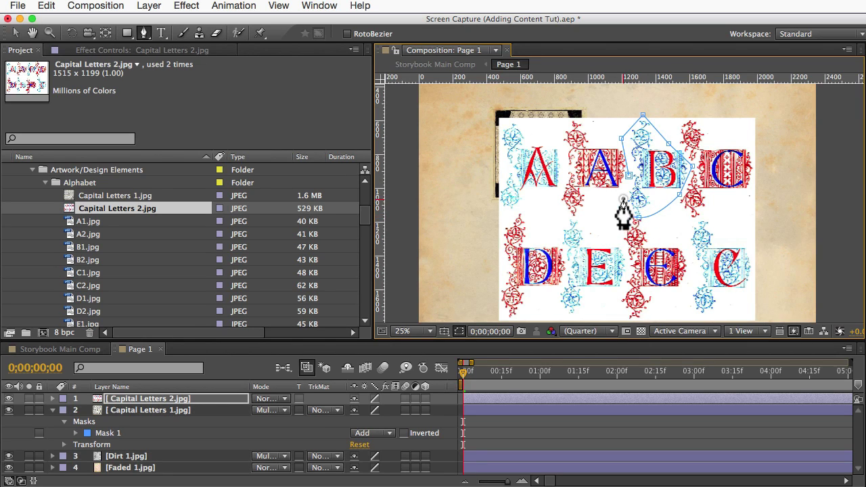
pyautogui.click(629, 175)
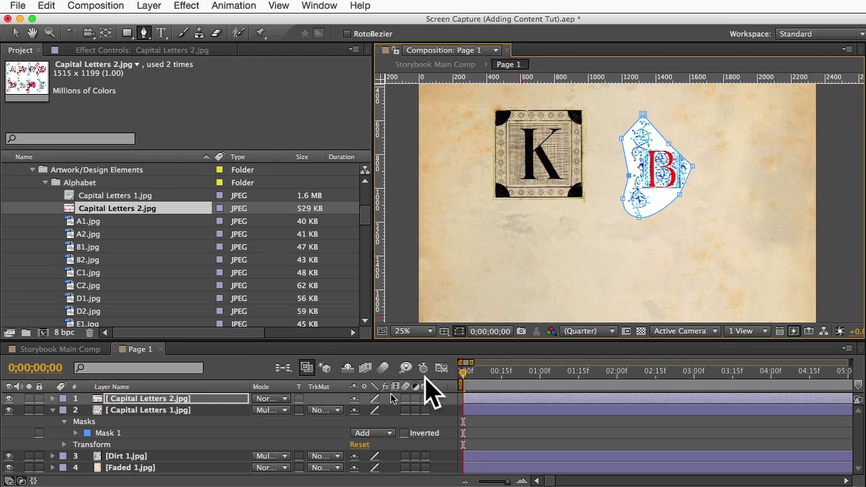
# Set the letter B layer's blend mode to Multiply
pyautogui.click(268, 400)
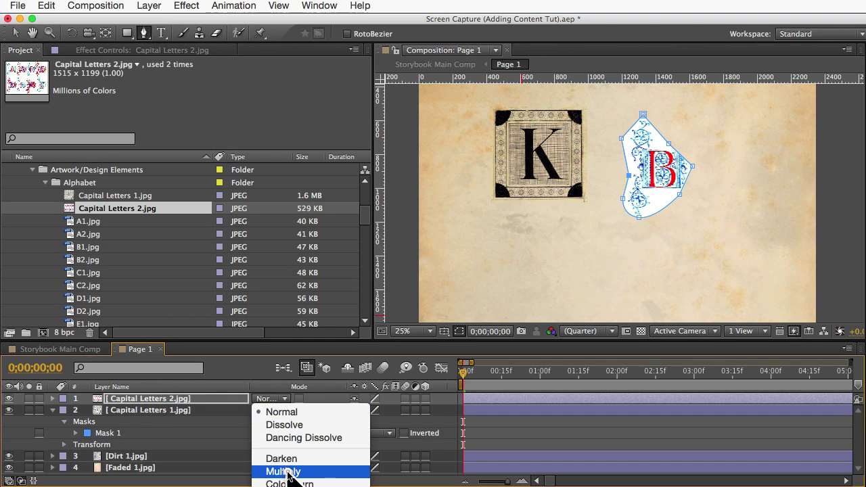
pyautogui.click(287, 472)
pyautogui.press('v')
pyautogui.click(594, 252)
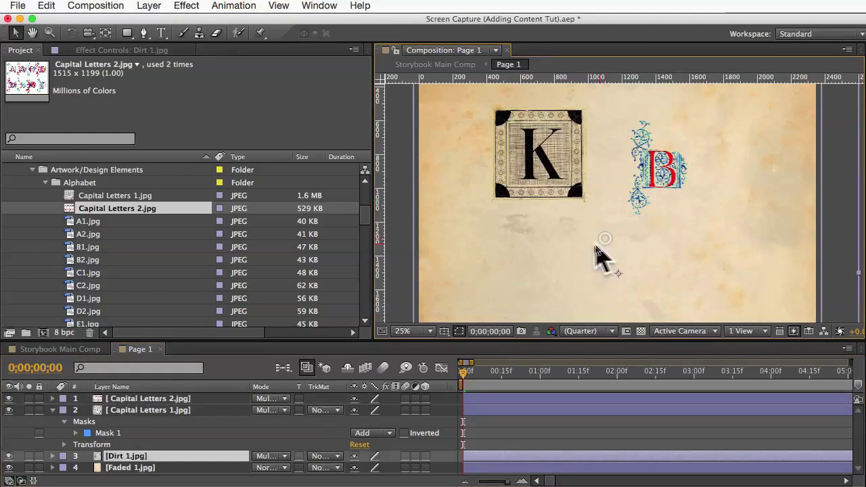
# Delete both Capital Letters 1 and Capital Letters 2 layers
pyautogui.click(138, 399)
pyautogui.keyDown('shift'); pyautogui.click(141, 410); pyautogui.keyUp('shift')
pyautogui.press('Delete')
# Collapse the Alphabet folder and expand the Frames folder to browse its frame images
pyautogui.click(61, 182)
pyautogui.click(45, 183)
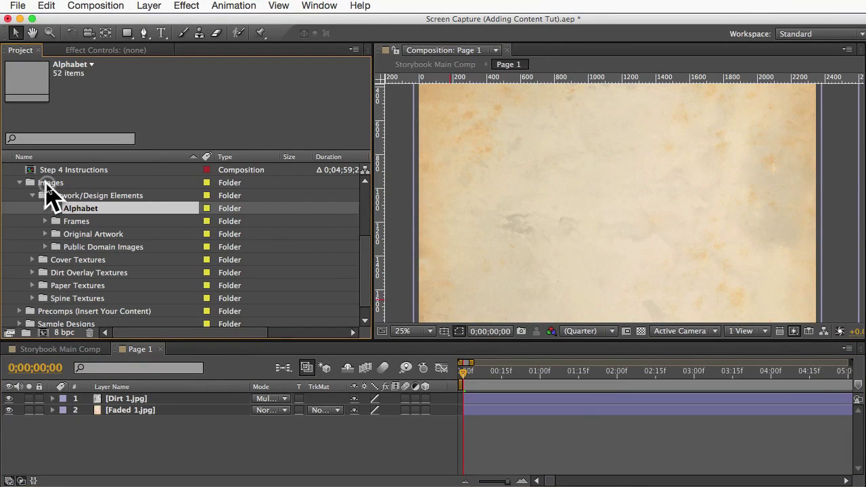
pyautogui.click(76, 221)
pyautogui.click(45, 222)
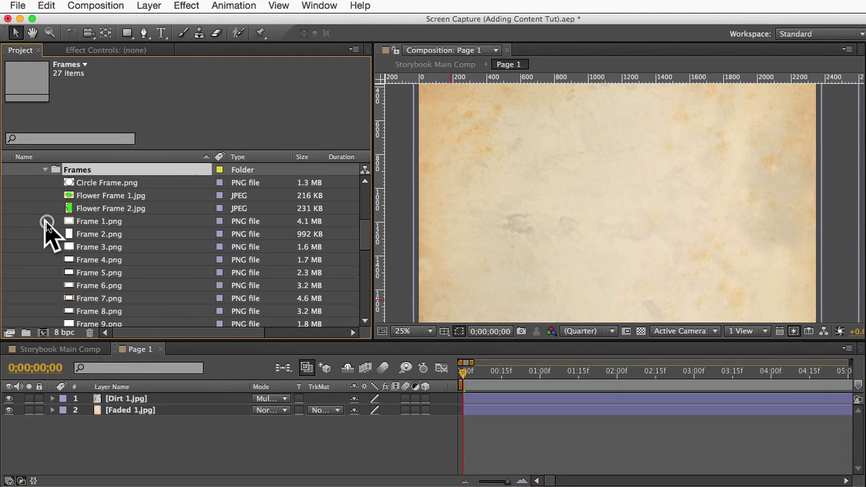
pyautogui.click(113, 243)
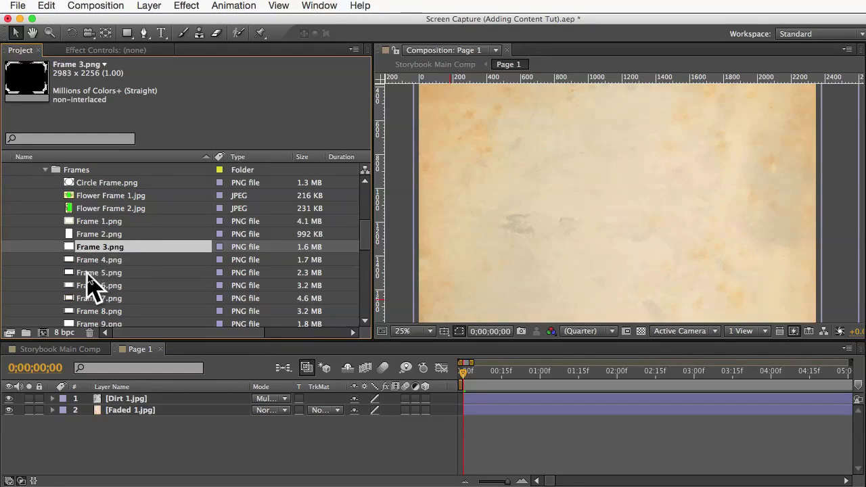
# Add Frame 5.png to the composition and scale it to 57%
pyautogui.moveTo(94, 273); pyautogui.dragTo(611, 220)
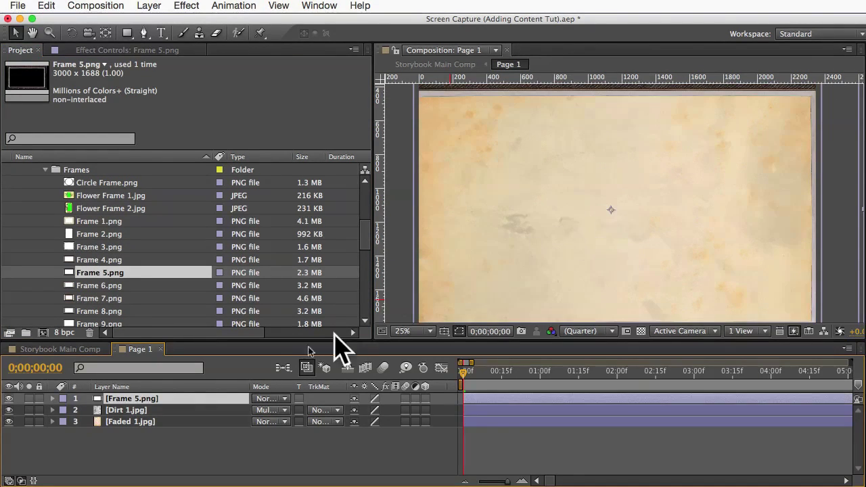
pyautogui.click(52, 399)
pyautogui.click(65, 410)
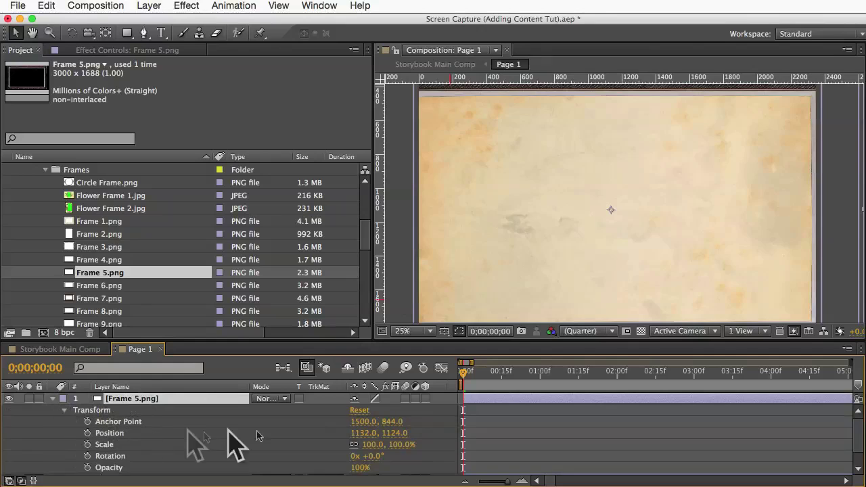
pyautogui.moveTo(374, 445); pyautogui.dragTo(340, 440)
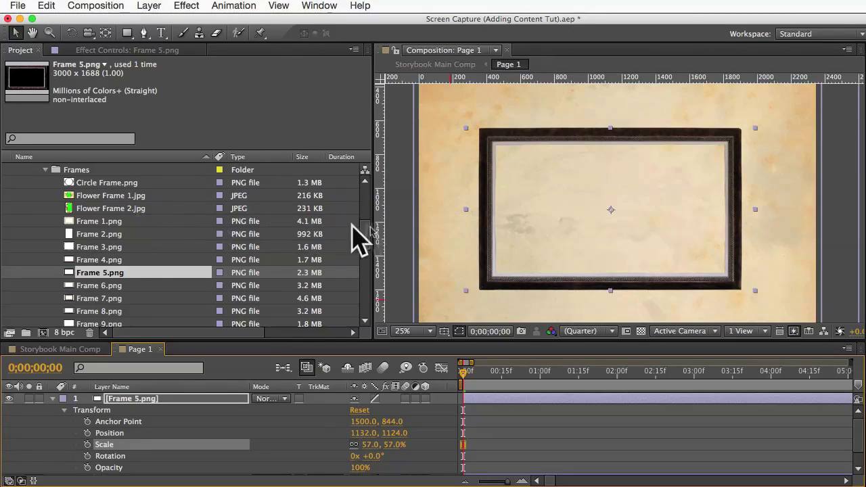
# Add Frame 14.jpg to the composition with Multiply blending
pyautogui.moveTo(366, 236); pyautogui.dragTo(366, 277)
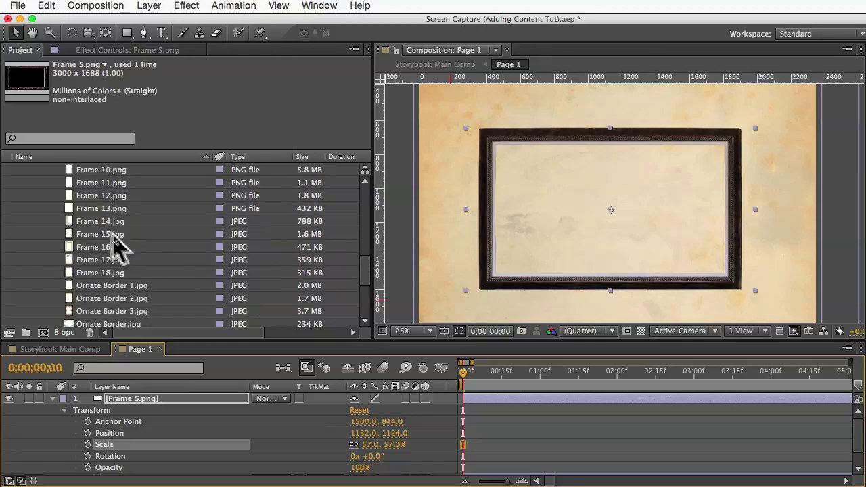
pyautogui.moveTo(103, 223); pyautogui.dragTo(610, 240)
pyautogui.click(279, 398)
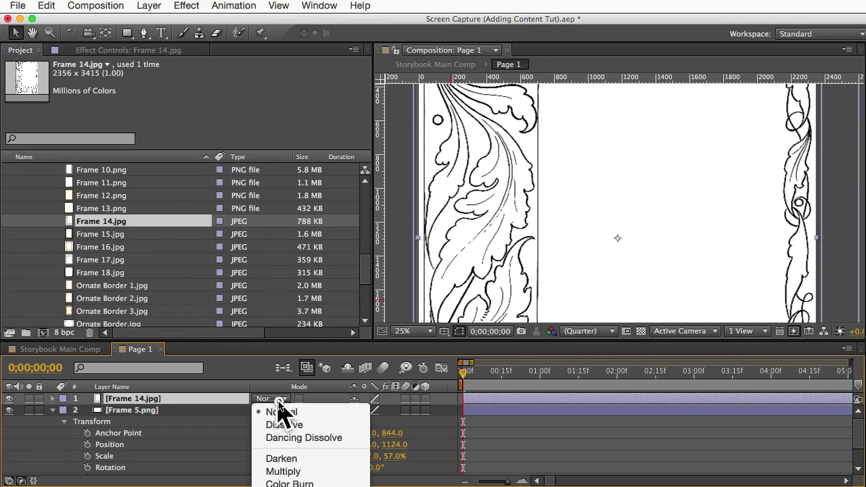
pyautogui.click(279, 470)
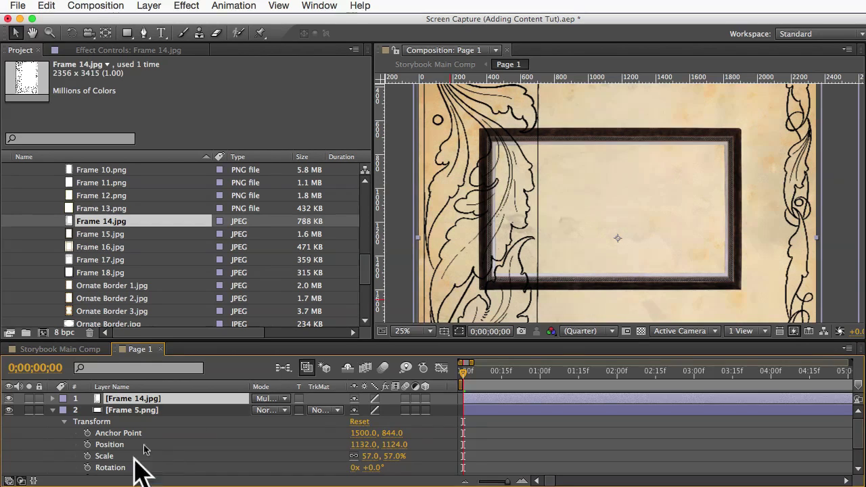
# Delete the Frame 5 and Frame 14 layers from Page 1
pyautogui.click(133, 411)
pyautogui.press('BackSpace')
pyautogui.click(129, 399)
pyautogui.press('BackSpace')
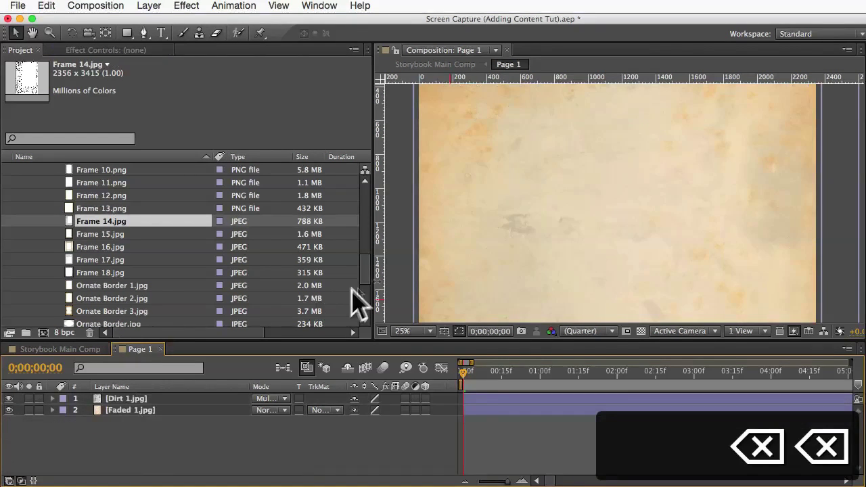
pyautogui.scroll(2, 366, 264)
pyautogui.scroll(5, 366, 264)
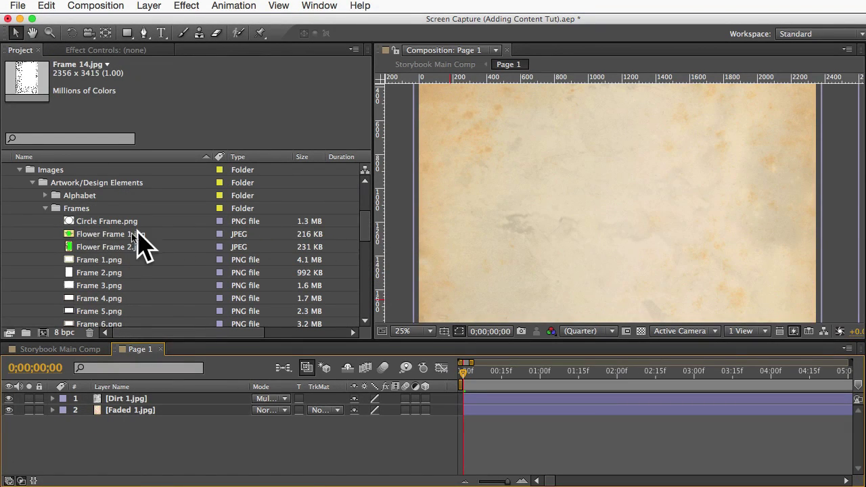
# Add Flower Frame 1.jpg to Page 1 and move it up so it sits centred
pyautogui.click(94, 235)
pyautogui.moveTo(96, 237); pyautogui.dragTo(127, 404)
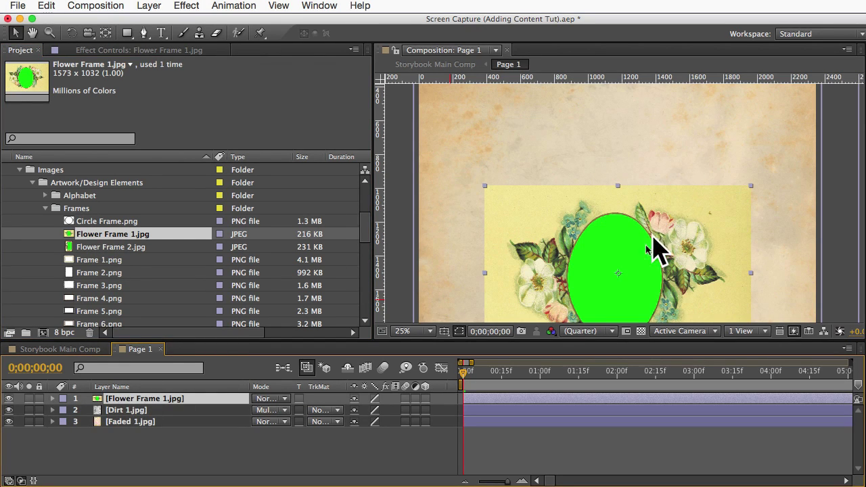
pyautogui.moveTo(642, 219); pyautogui.dragTo(644, 194)
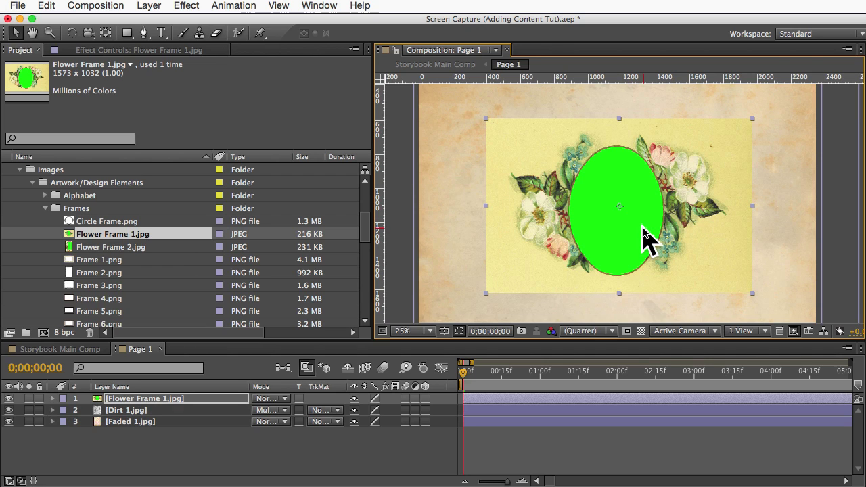
pyautogui.click(136, 401)
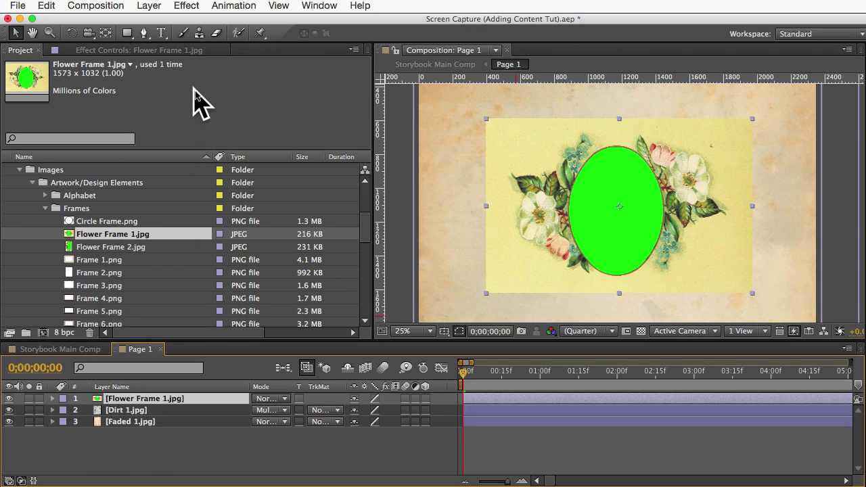
pyautogui.click(192, 7)
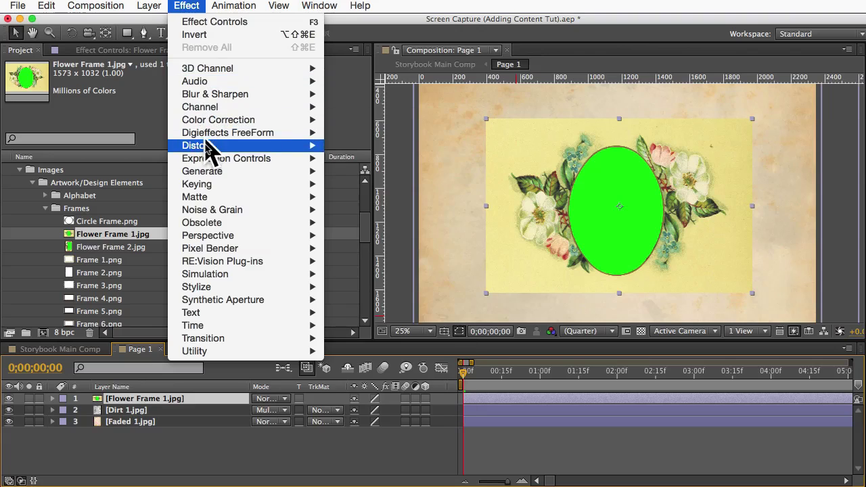
# Apply Color Key to Flower Frame 1 and save an incremented copy of the project
pyautogui.moveTo(205, 184)
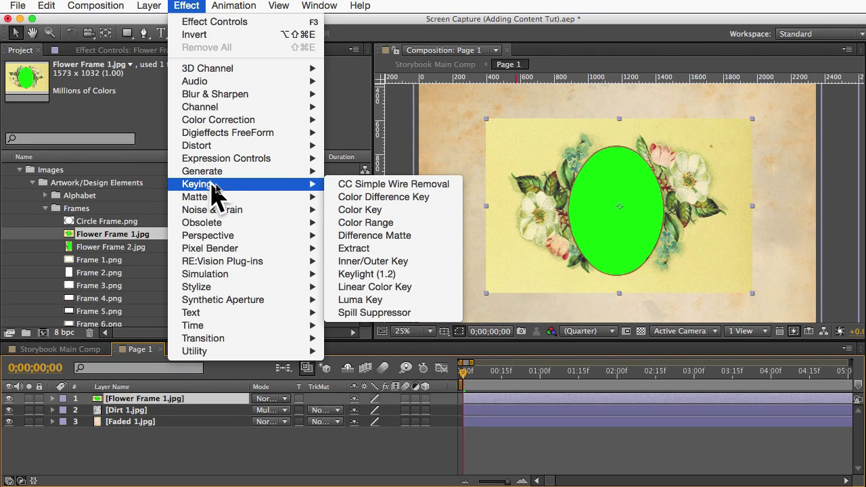
pyautogui.click(376, 210)
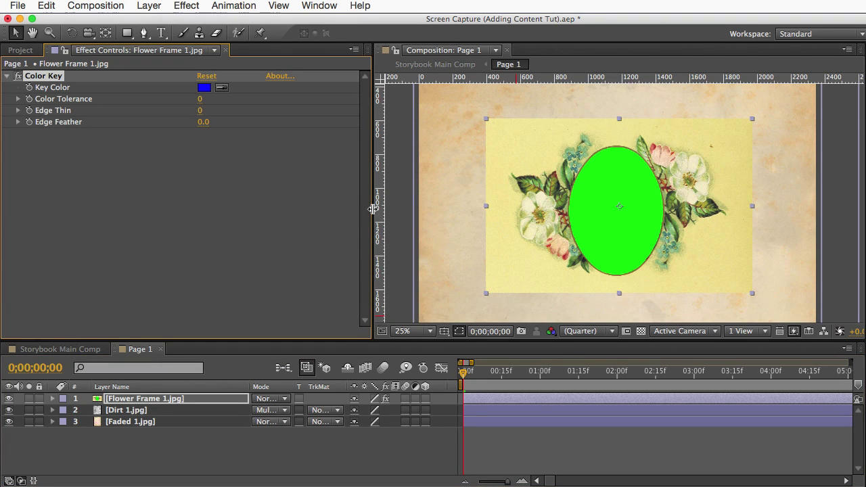
pyautogui.press('super+alt+shift+s')
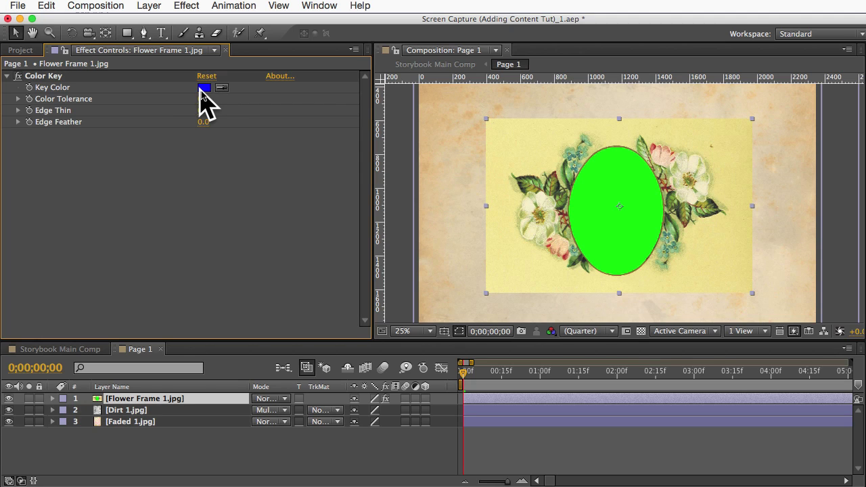
# Set the Color Key's key colour to pure green (R 0, G 255, B 0) with Color Tolerance 20
pyautogui.click(204, 89)
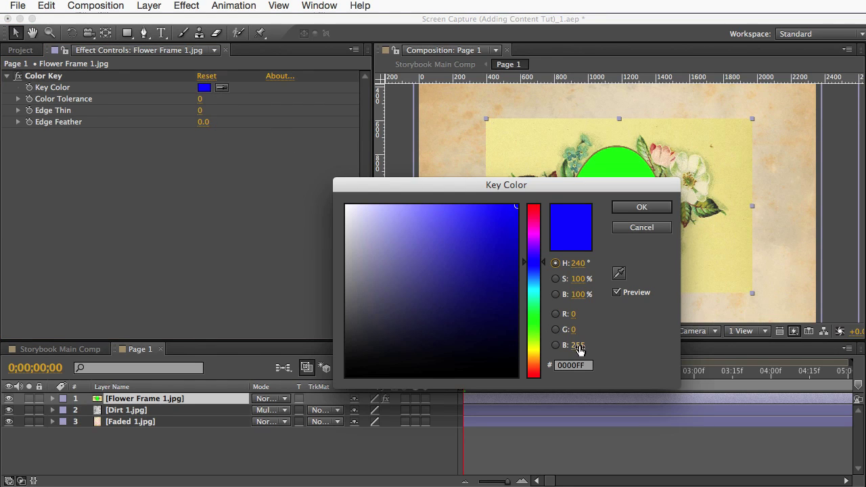
pyautogui.write('0')
pyautogui.click(576, 330)
pyautogui.write('255')
pyautogui.press('Return')
pyautogui.click(202, 99)
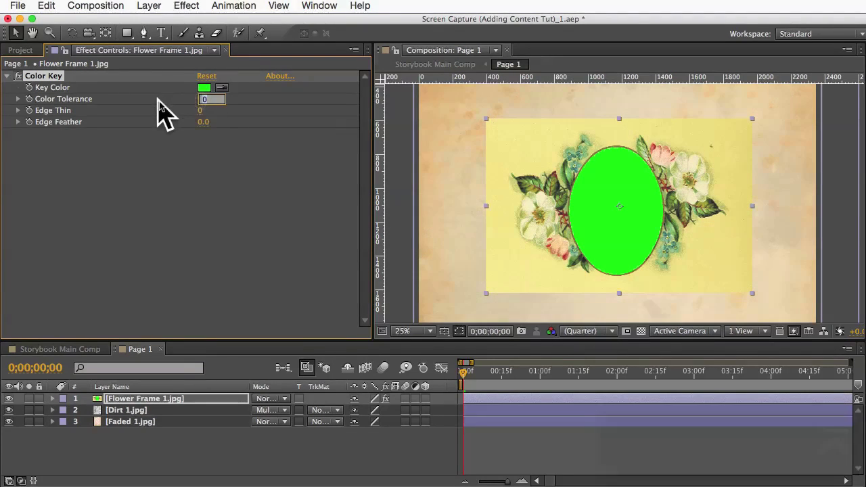
pyautogui.write('20')
pyautogui.press('Return')
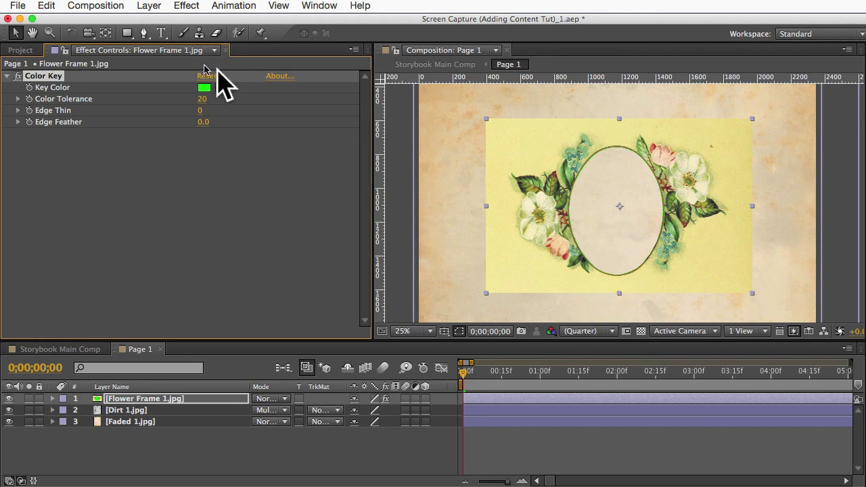
# Draw a curved Pen mask around the flower frame and nudge its top-left point right
pyautogui.click(144, 33)
pyautogui.moveTo(502, 161); pyautogui.dragTo(538, 134)
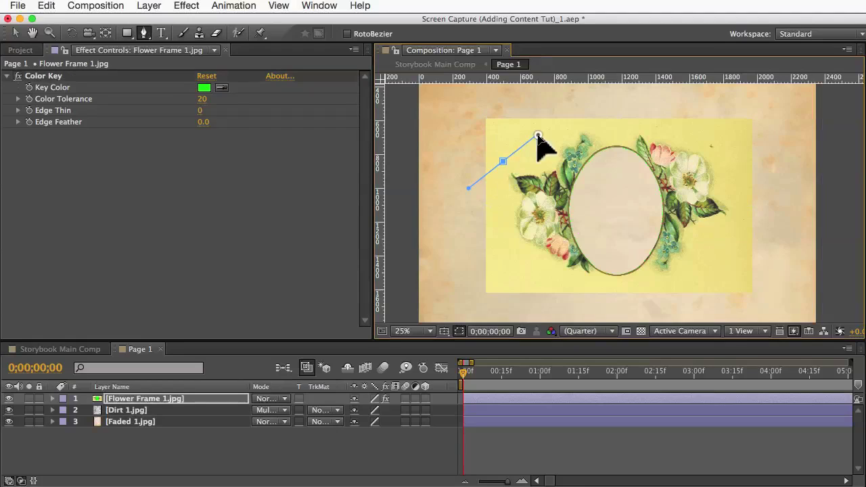
pyautogui.moveTo(615, 124); pyautogui.dragTo(658, 124)
pyautogui.moveTo(744, 206); pyautogui.dragTo(745, 274)
pyautogui.click(615, 291)
pyautogui.moveTo(616, 291); pyautogui.dragTo(538, 291)
pyautogui.moveTo(491, 218); pyautogui.dragTo(490, 186)
pyautogui.click(503, 161)
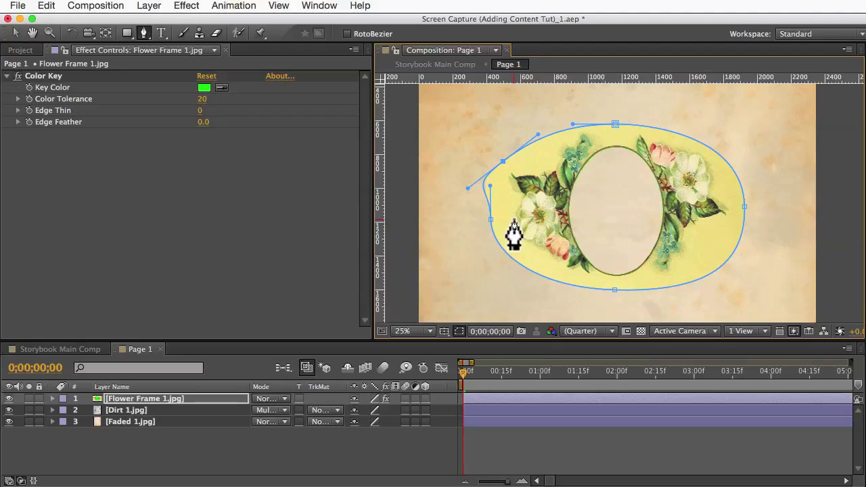
pyautogui.click(15, 32)
pyautogui.moveTo(503, 161); pyautogui.dragTo(519, 159)
pyautogui.click(465, 277)
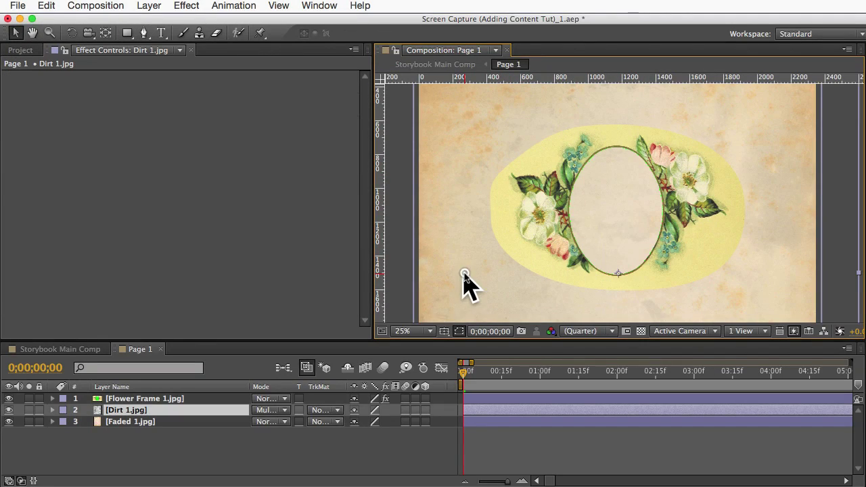
# Feather Flower Frame 1's Mask 1 edge to 160 pixels
pyautogui.click(117, 401)
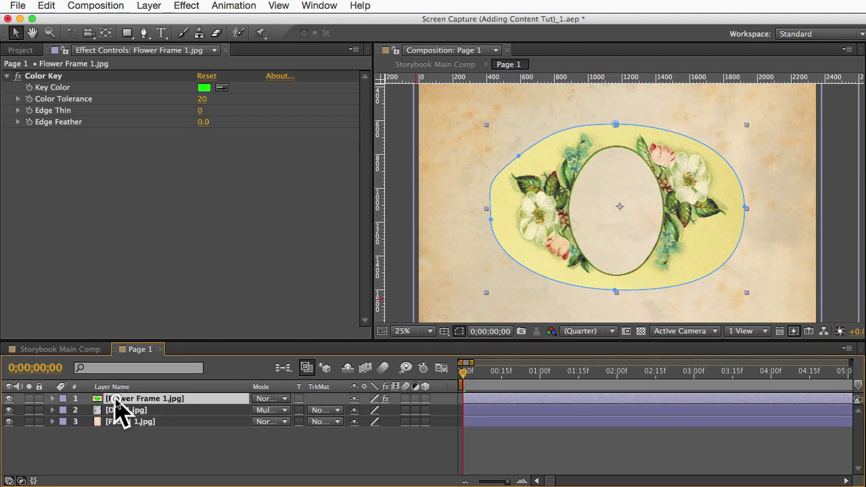
pyautogui.click(53, 399)
pyautogui.click(66, 410)
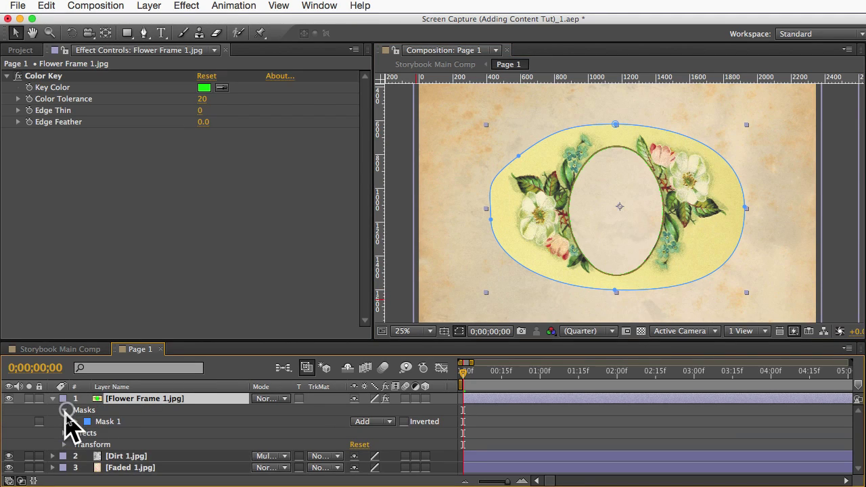
pyautogui.click(76, 421)
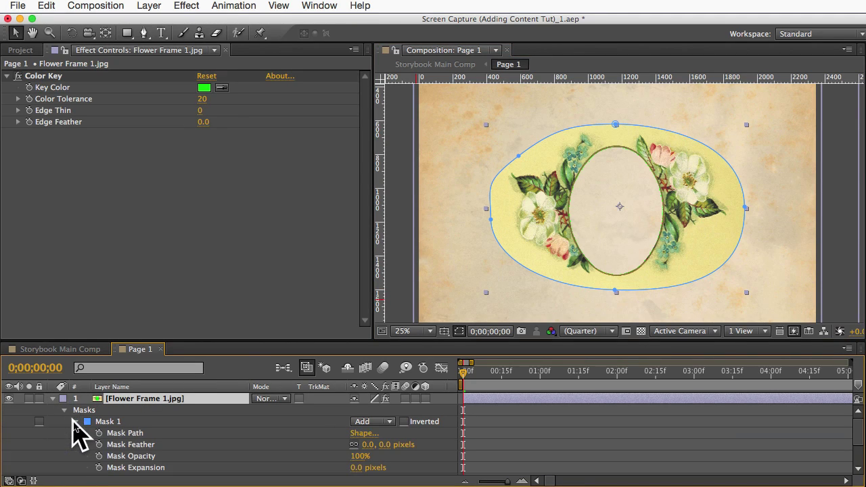
pyautogui.moveTo(374, 445); pyautogui.dragTo(416, 445)
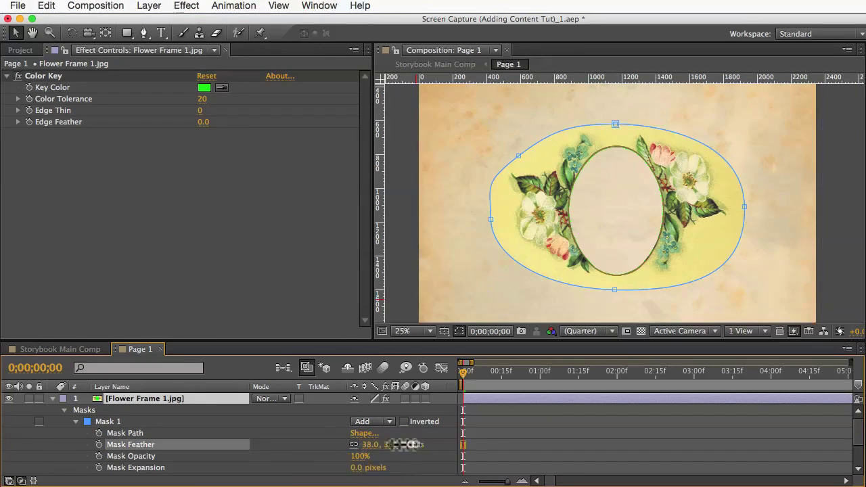
pyautogui.moveTo(484, 445); pyautogui.dragTo(479, 444)
pyautogui.click(464, 207)
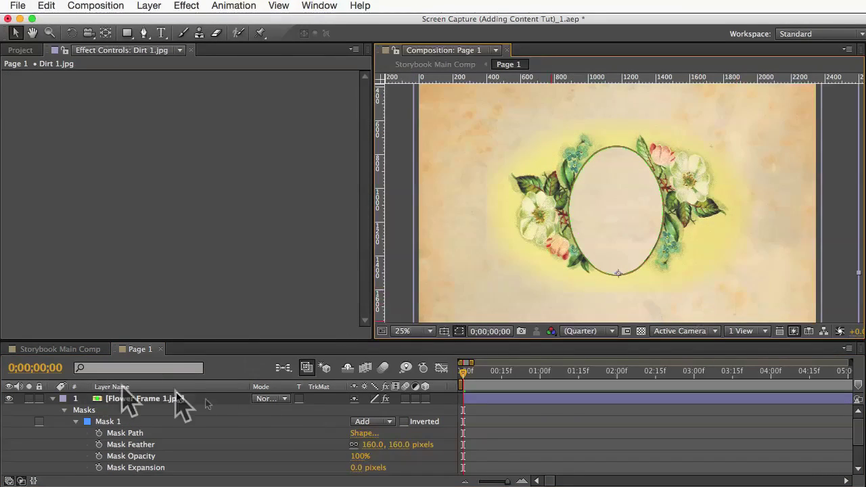
# Blend the flower frame onto the paper in Darken mode, after trying Multiply
pyautogui.click(285, 399)
pyautogui.click(284, 471)
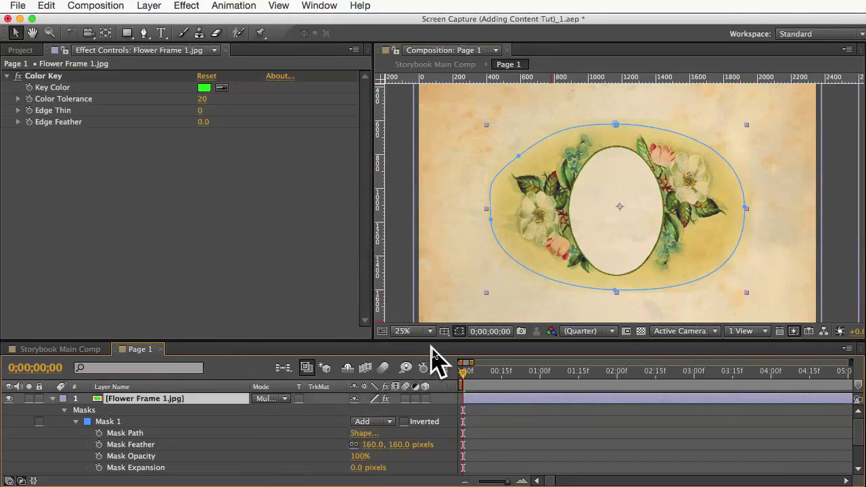
pyautogui.click(278, 399)
pyautogui.click(276, 458)
pyautogui.click(394, 247)
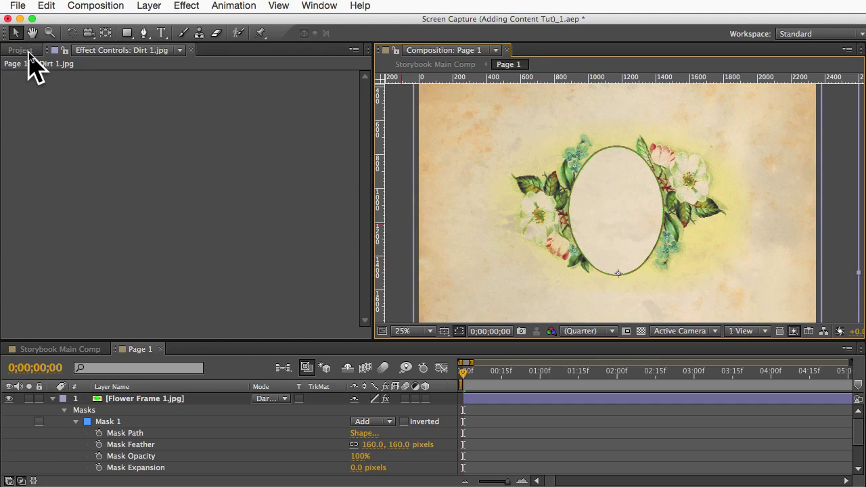
# Add Placeholder Image.jpg to Page 1 beneath the flower frame
pyautogui.click(21, 50)
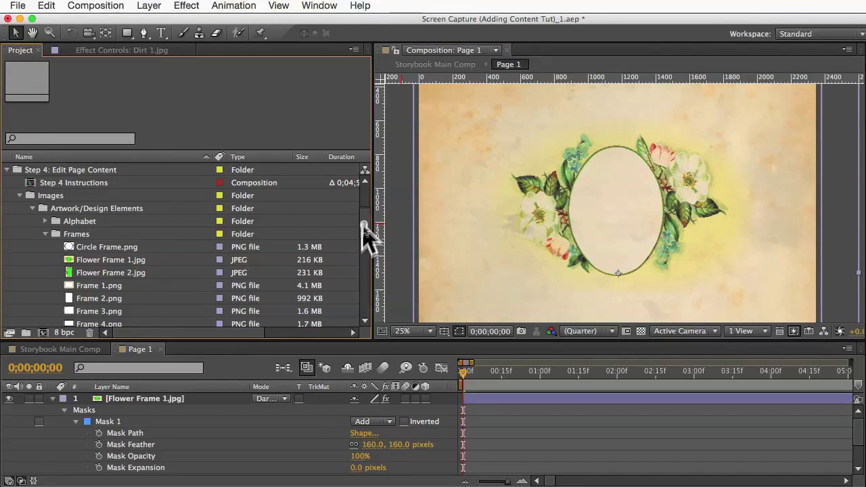
pyautogui.moveTo(367, 232); pyautogui.dragTo(368, 217)
pyautogui.click(48, 195)
pyautogui.moveTo(46, 198); pyautogui.dragTo(61, 422)
# Scale the forest placeholder image to 35% and position it inside the flower frame
pyautogui.click(54, 401)
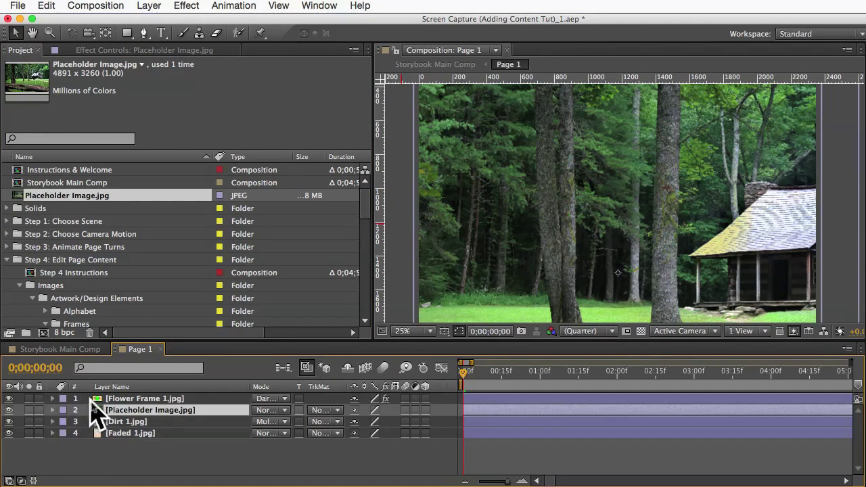
pyautogui.press('s')
pyautogui.moveTo(377, 422); pyautogui.dragTo(329, 412)
pyautogui.moveTo(534, 311); pyautogui.dragTo(499, 246)
pyautogui.moveTo(367, 421); pyautogui.dragTo(373, 422)
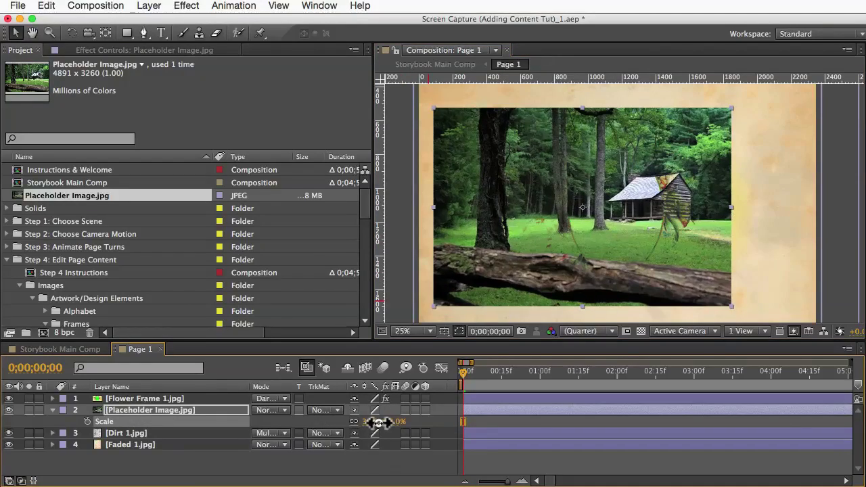
pyautogui.moveTo(474, 251); pyautogui.dragTo(436, 239)
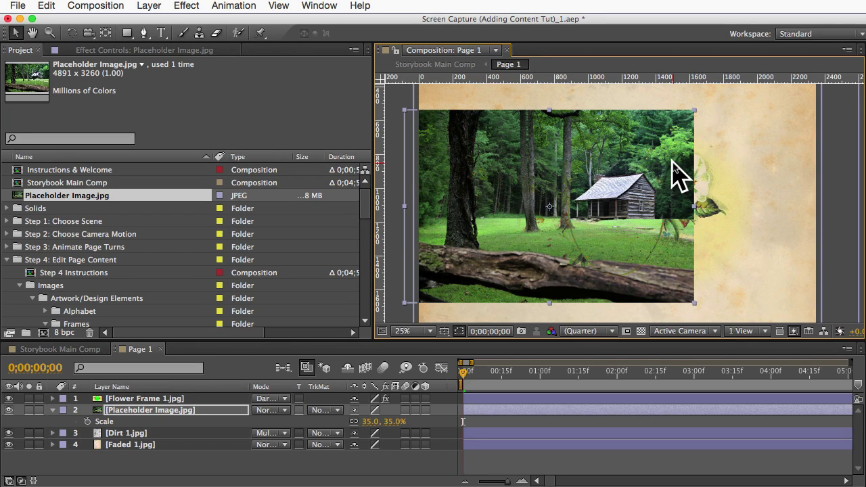
# Draw an Ellipse Tool mask on the forest image and reshape it to fit the frame's opening
pyautogui.click(127, 32)
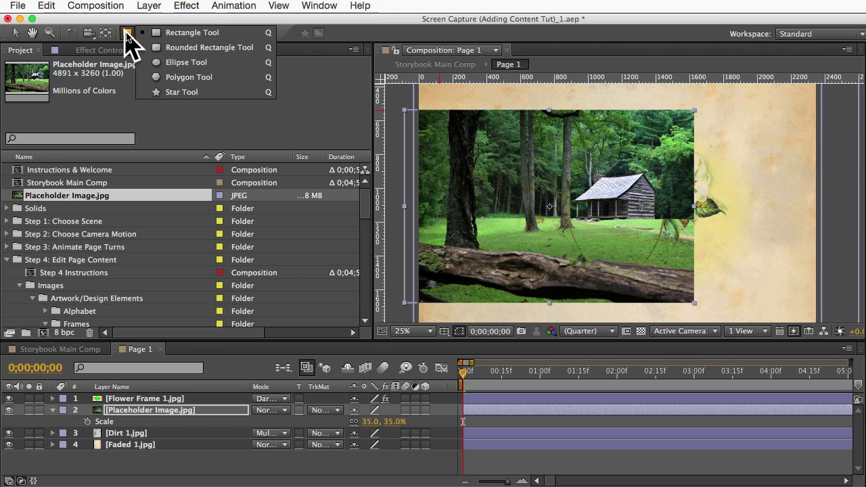
pyautogui.click(130, 37)
pyautogui.click(126, 38)
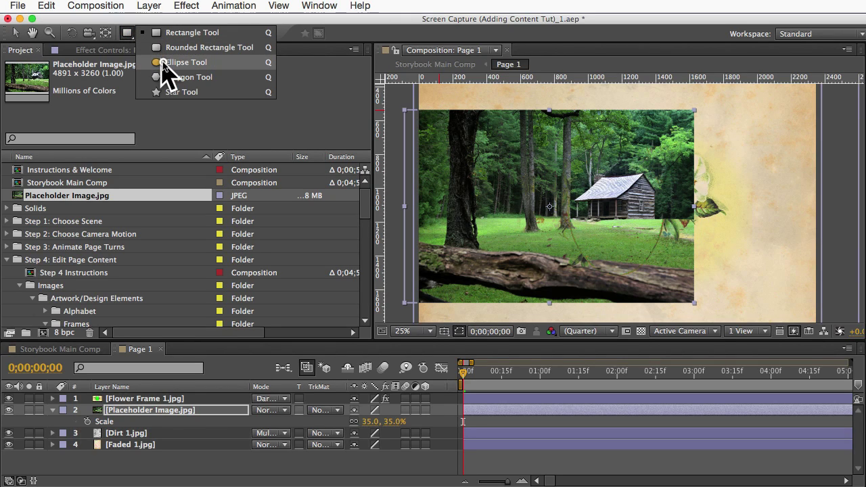
pyautogui.click(182, 63)
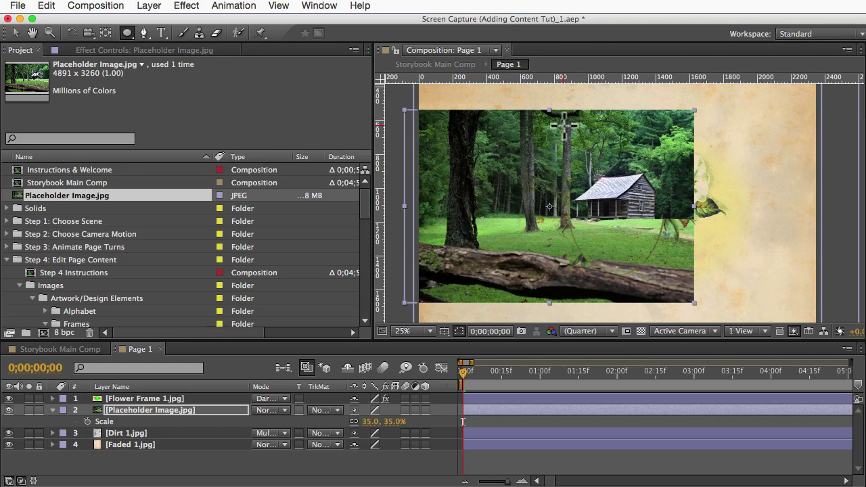
pyautogui.moveTo(564, 126); pyautogui.dragTo(667, 274)
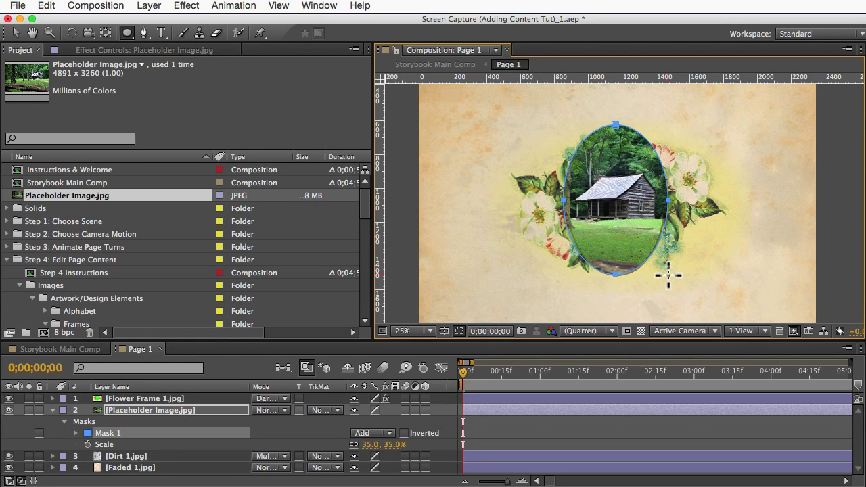
pyautogui.click(18, 33)
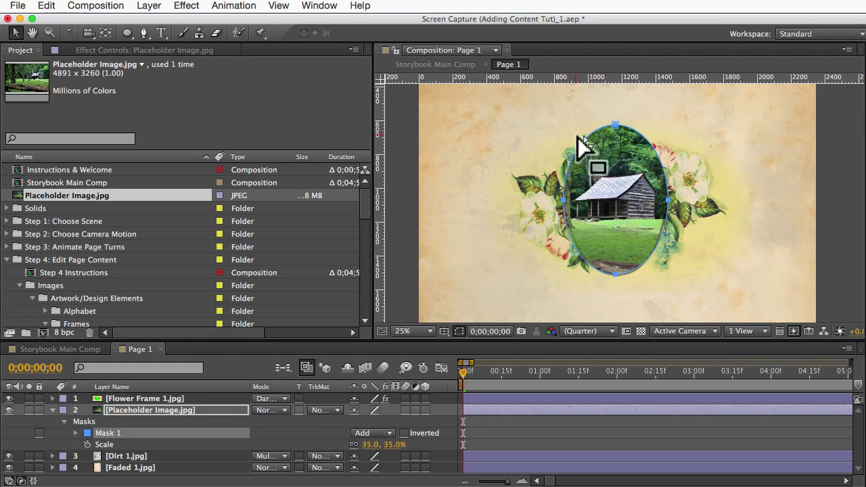
pyautogui.doubleClick(616, 128)
pyautogui.moveTo(614, 126); pyautogui.dragTo(619, 147)
pyautogui.moveTo(562, 211)
pyautogui.mouseDown()
pyautogui.moveTo(579, 216)
pyautogui.moveTo(570, 212)
pyautogui.mouseUp()
pyautogui.press('Tab')
# Open the Original Artwork folder and place Banner.png across the upper middle of the page
pyautogui.press('Return')
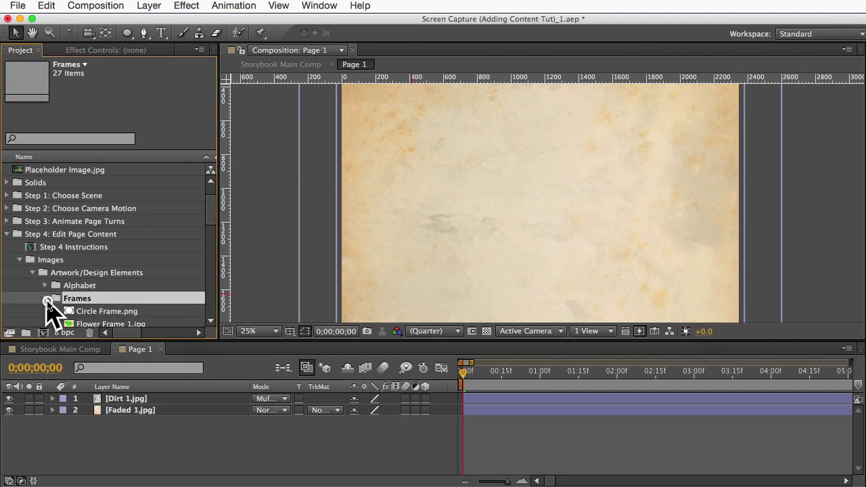
pyautogui.click(45, 299)
pyautogui.click(75, 312)
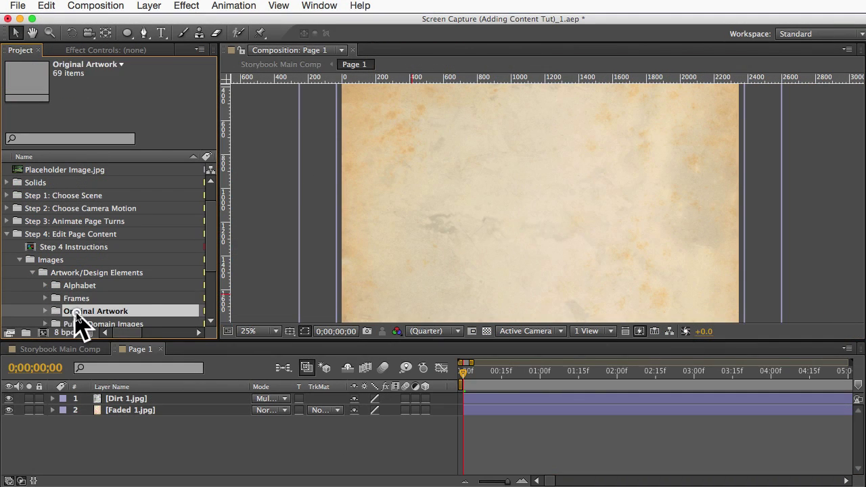
pyautogui.scroll(-4, 216, 273)
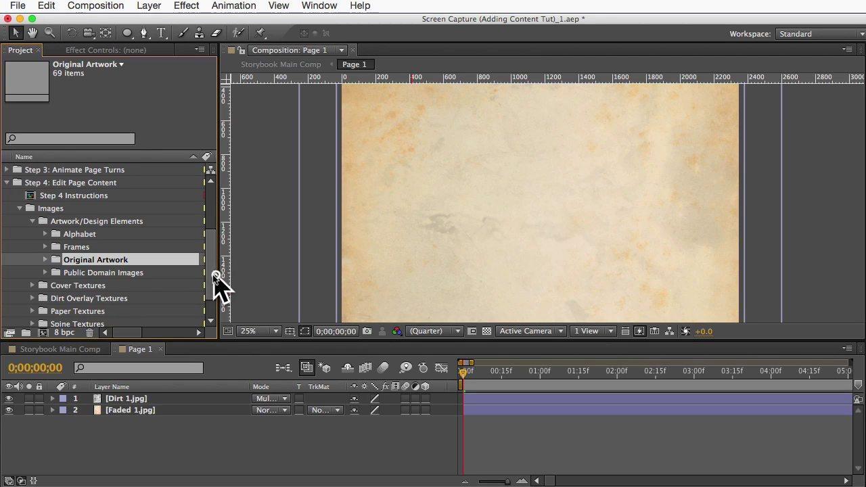
pyautogui.click(47, 260)
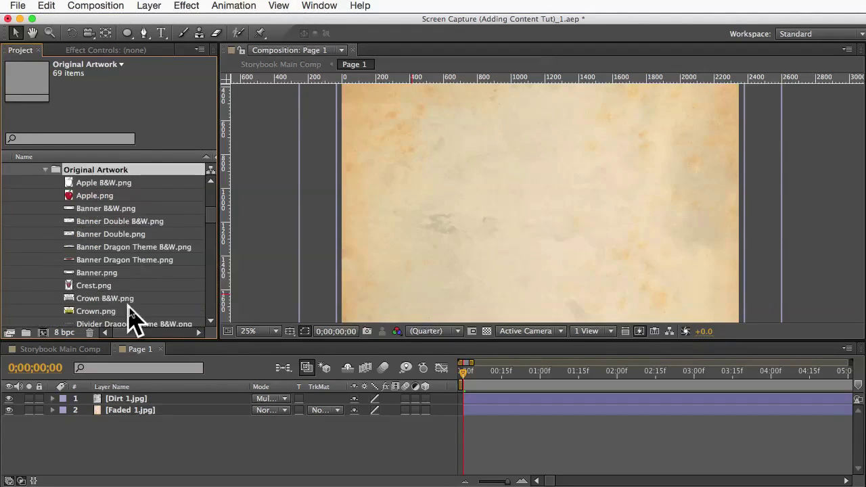
pyautogui.moveTo(216, 216)
pyautogui.mouseDown()
pyautogui.moveTo(218, 264)
pyautogui.moveTo(213, 211)
pyautogui.mouseUp()
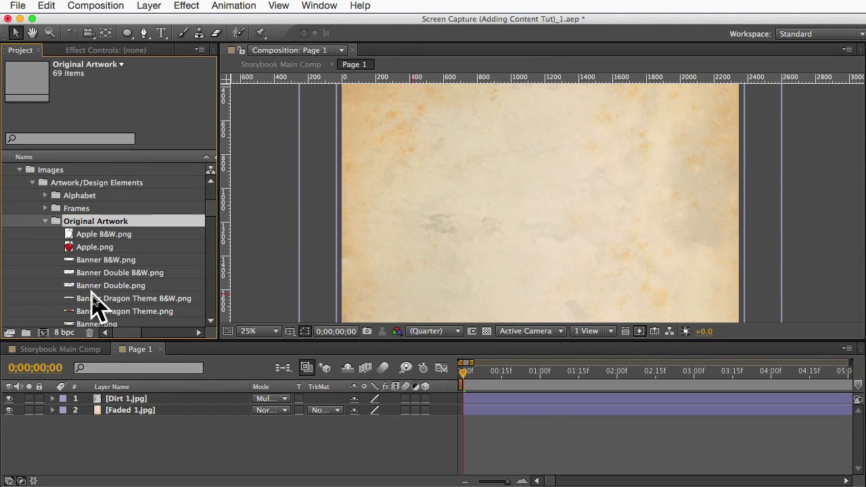
pyautogui.click(99, 325)
pyautogui.moveTo(92, 325); pyautogui.dragTo(539, 211)
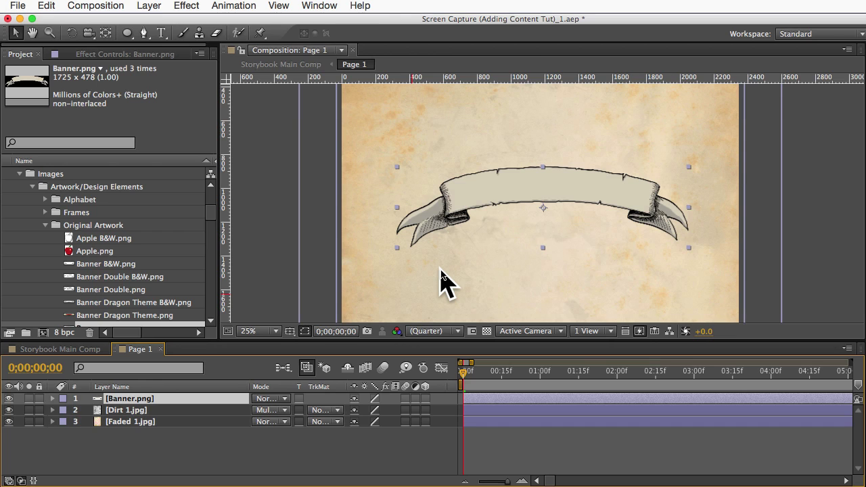
# Create a text layer below the banner with the placeholder text 'fufufudfuydydtrdt'
pyautogui.click(161, 32)
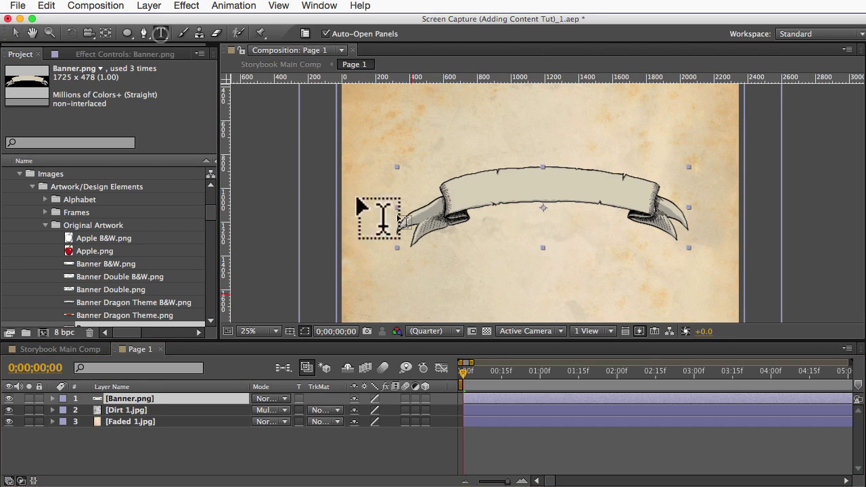
pyautogui.click(548, 264)
pyautogui.write('fufufu')
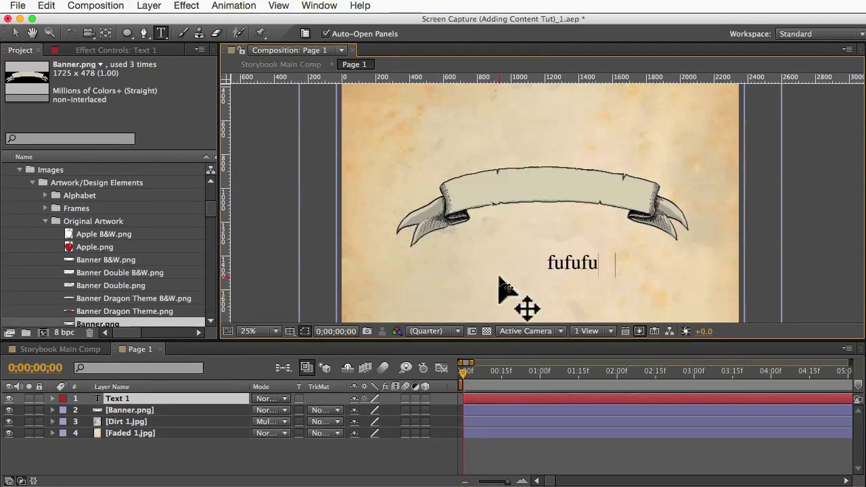
pyautogui.write('dfuydydtrdt')
pyautogui.press('super+a')
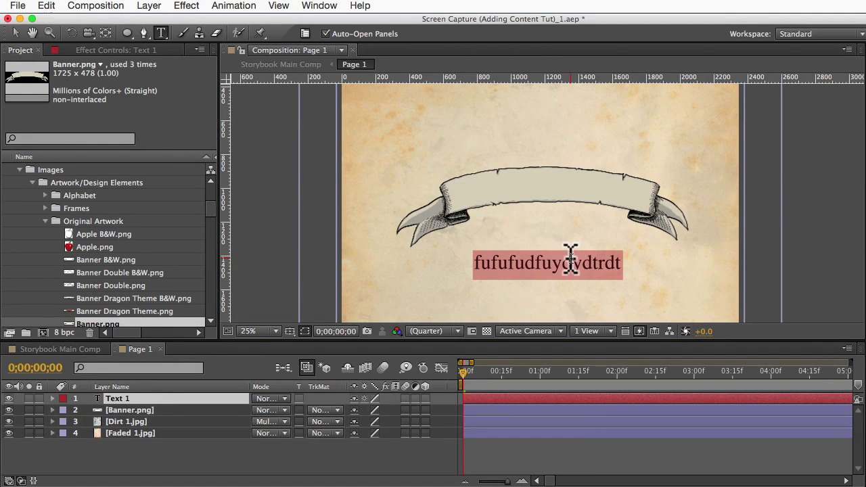
pyautogui.click(138, 399)
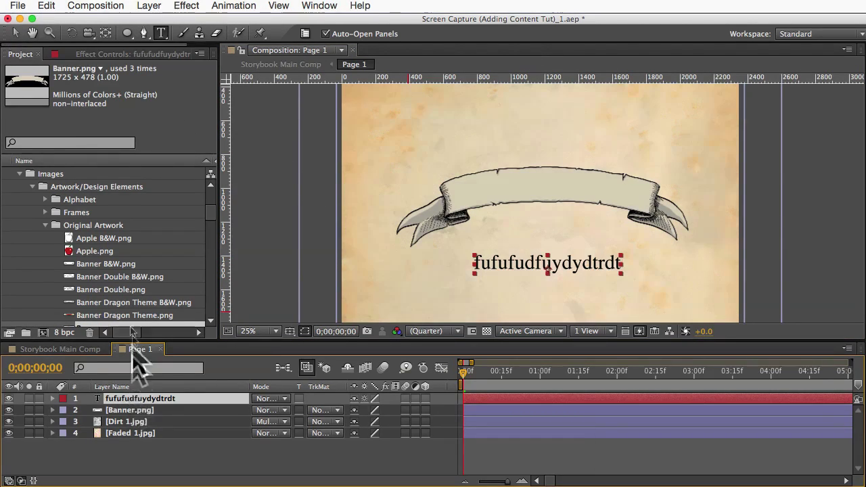
# Draw a curved Pen mask path across the banner from its left end to its right end
pyautogui.click(144, 33)
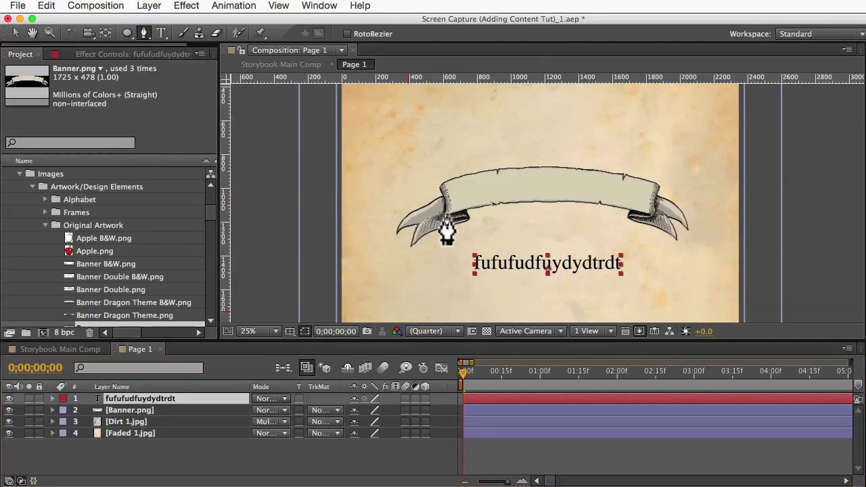
pyautogui.click(442, 211)
pyautogui.moveTo(546, 194); pyautogui.dragTo(598, 196)
pyautogui.click(653, 212)
# Set the text layer's Path Options path to Mask 1 so it arches along the banner
pyautogui.click(52, 398)
pyautogui.click(64, 410)
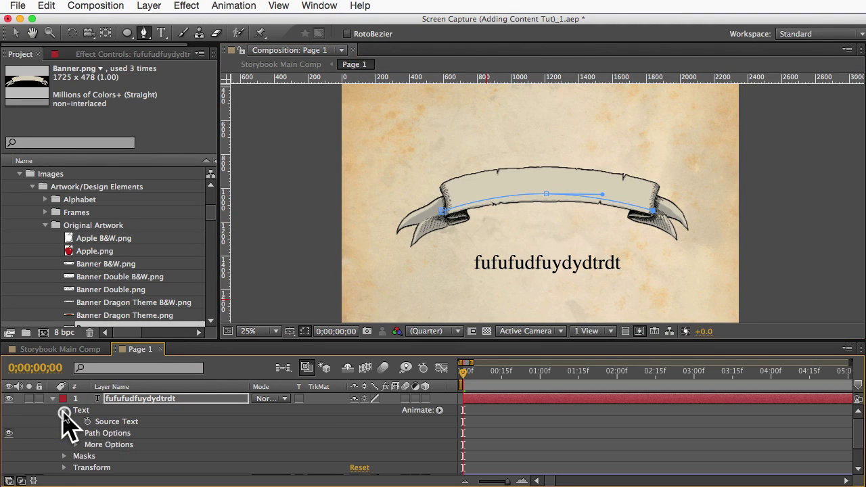
pyautogui.click(76, 434)
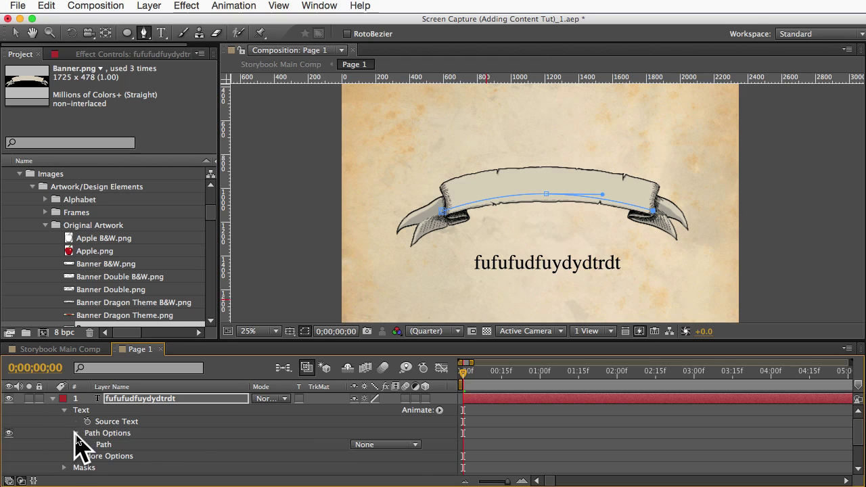
pyautogui.click(393, 446)
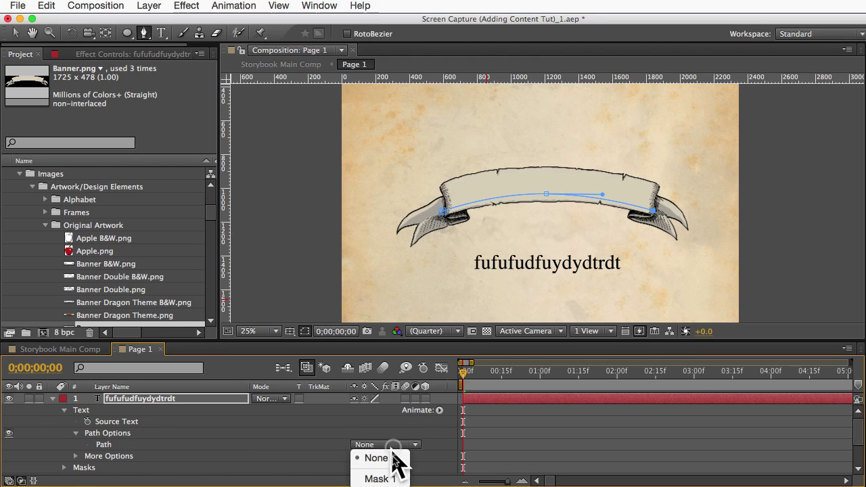
pyautogui.click(391, 478)
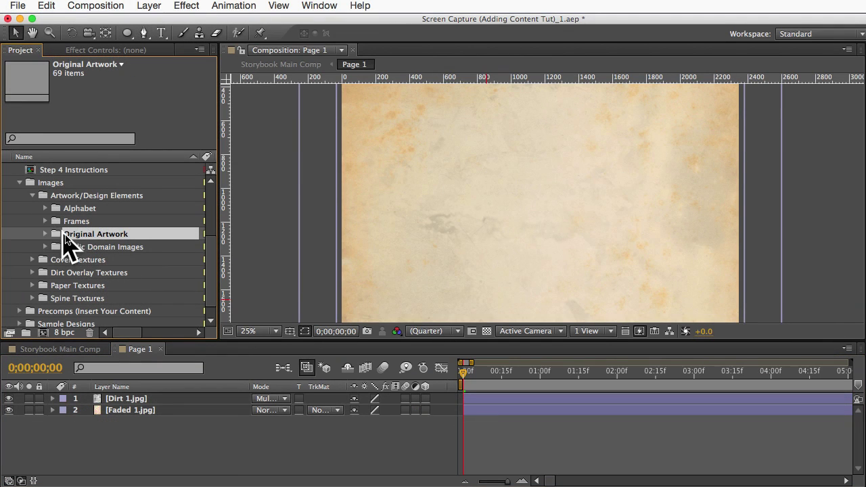
# Expand the Public Domain Images folder and open the Step 4 Instructions composition
pyautogui.click(88, 248)
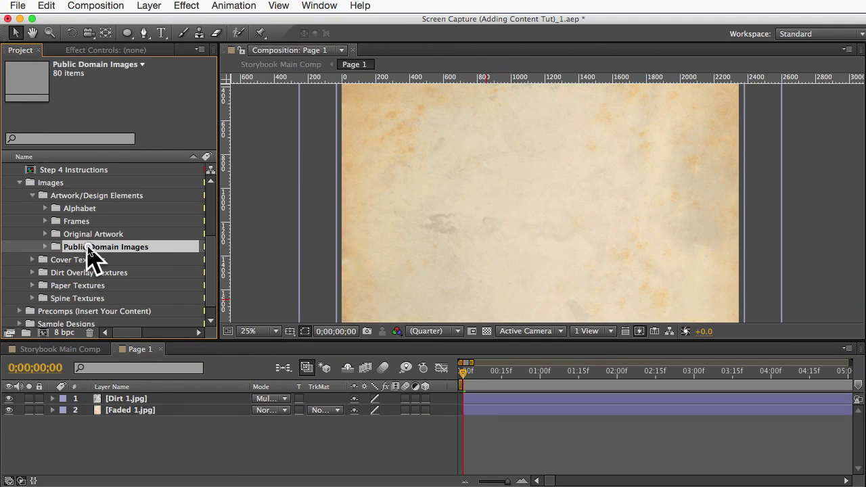
pyautogui.click(44, 247)
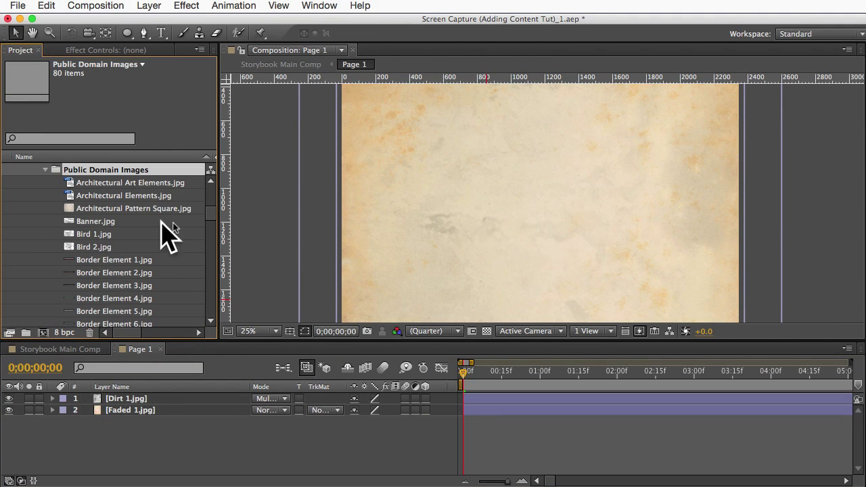
pyautogui.moveTo(213, 222); pyautogui.dragTo(212, 200)
pyautogui.click(82, 251)
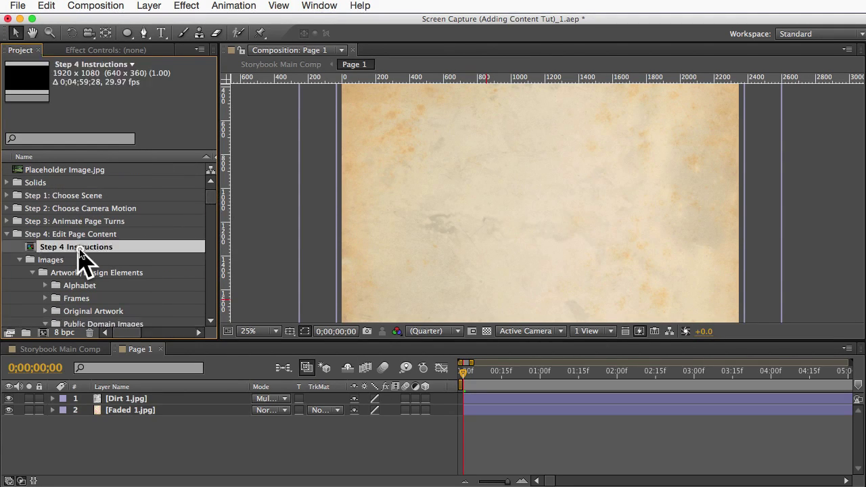
pyautogui.doubleClick(78, 249)
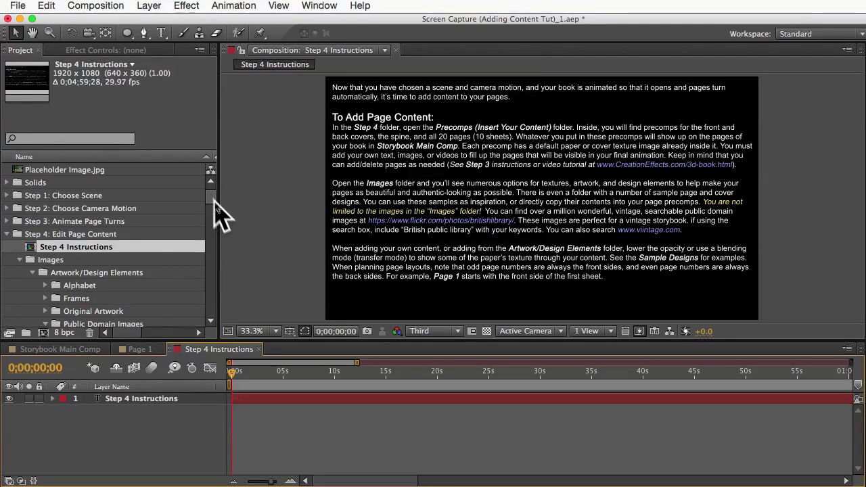
# Close the Step 4 Instructions composition with Cmd+W and select Border Element 7.jpg
pyautogui.moveTo(213, 197); pyautogui.dragTo(213, 216)
pyautogui.scroll(2, 214, 217)
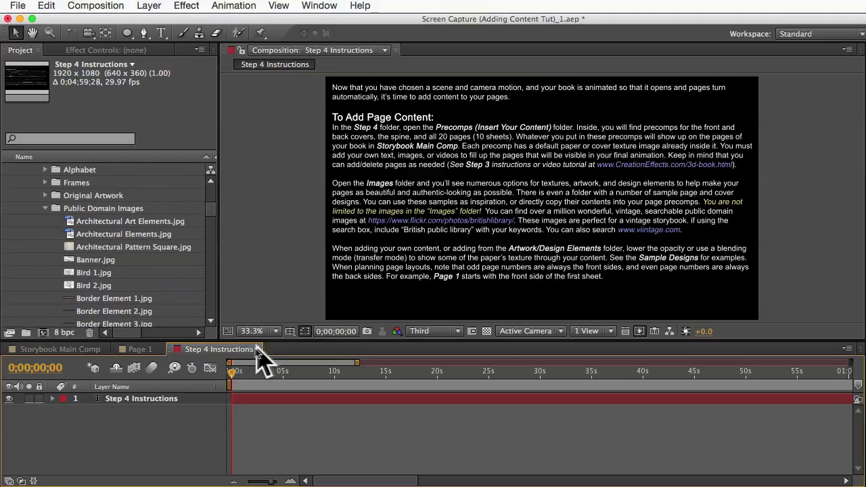
pyautogui.press('super+w')
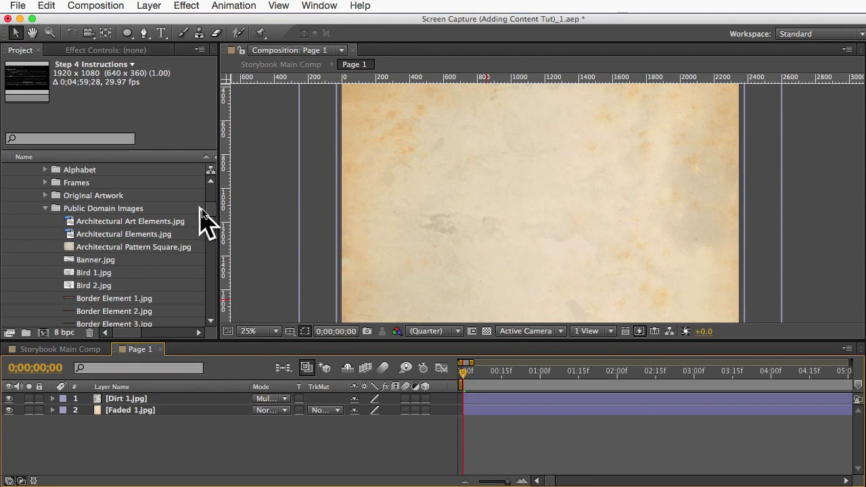
pyautogui.moveTo(212, 215)
pyautogui.mouseDown()
pyautogui.moveTo(210, 202)
pyautogui.moveTo(211, 216)
pyautogui.mouseUp()
pyautogui.click(105, 274)
# Drop Border Element 7.jpg onto Page 1 and scrub its Scale down to 45, 45%
pyautogui.moveTo(106, 275); pyautogui.dragTo(522, 210)
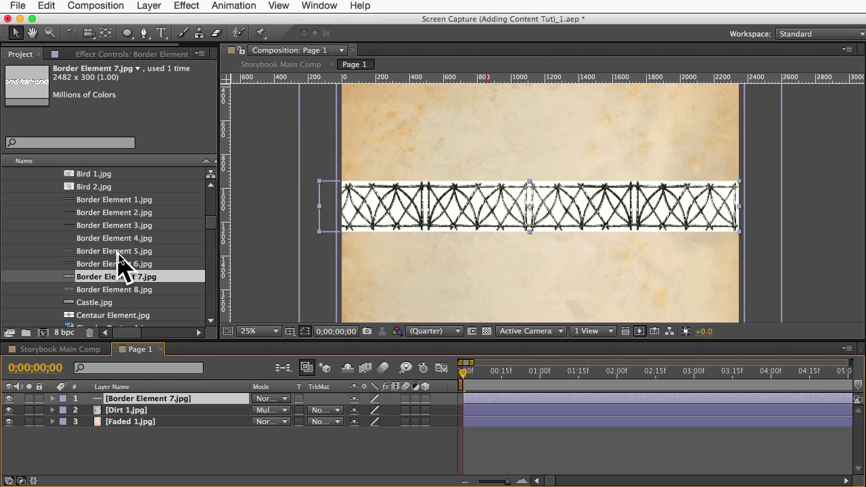
pyautogui.click(128, 34)
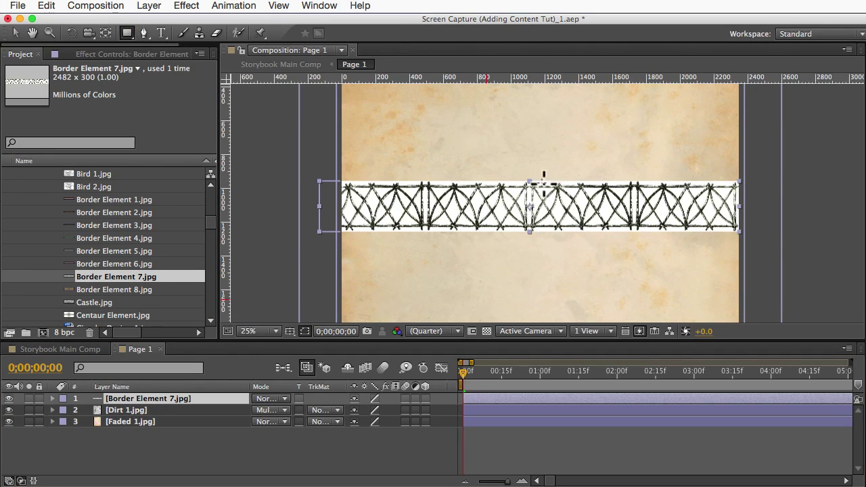
pyautogui.press('v')
pyautogui.press('s')
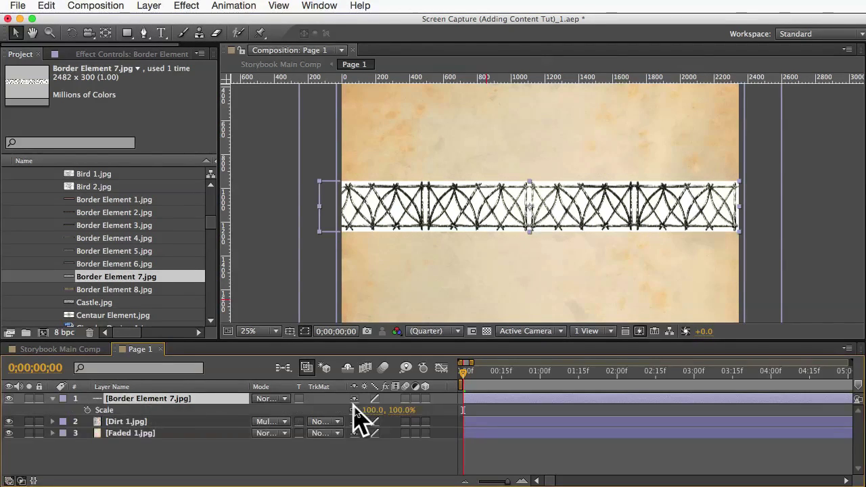
pyautogui.moveTo(357, 413); pyautogui.dragTo(329, 411)
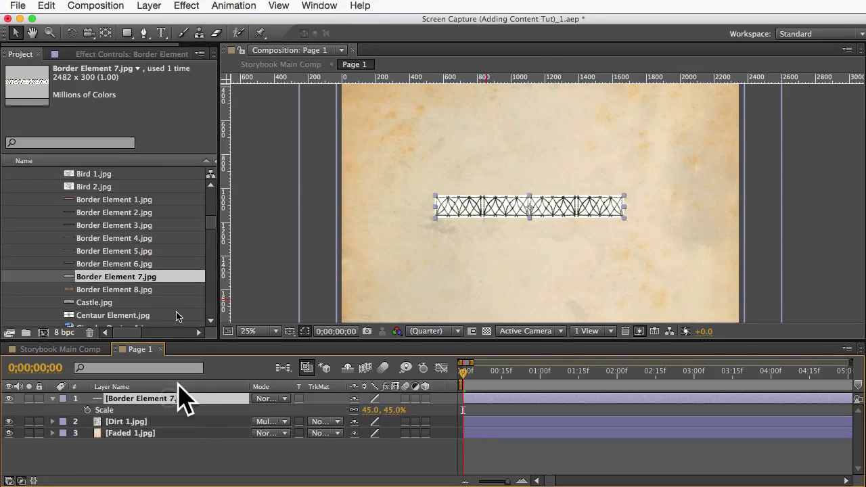
# Apply CC RepeTile to the border strip with Expand Right and Expand Left set to 1000
pyautogui.click(184, 6)
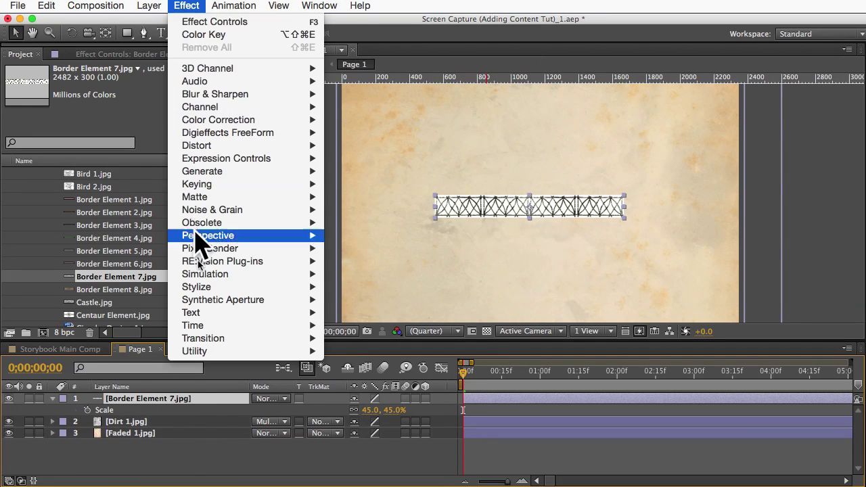
pyautogui.moveTo(205, 288)
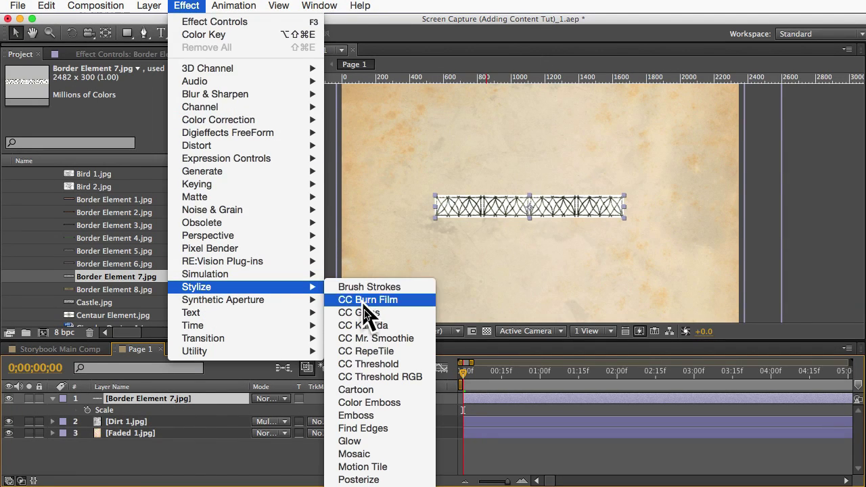
pyautogui.click(366, 351)
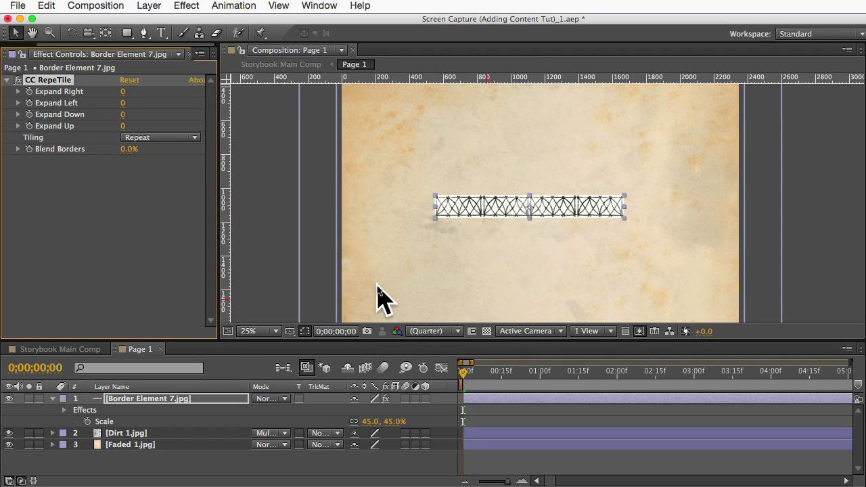
pyautogui.click(123, 92)
pyautogui.write('1000')
pyautogui.press('Return')
pyautogui.click(123, 103)
pyautogui.write('1000')
pyautogui.press('Return')
# Duplicate the tiled border layer and move the copy up toward the top of the page
pyautogui.click(153, 399)
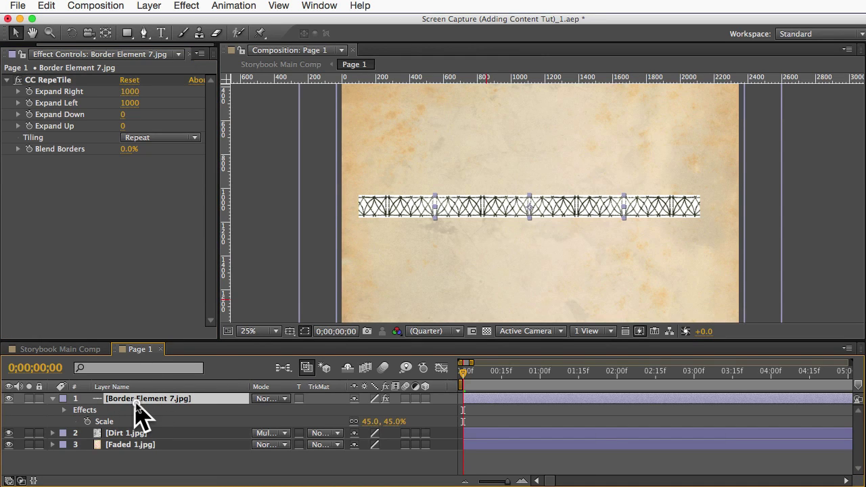
pyautogui.click(46, 5)
pyautogui.click(76, 143)
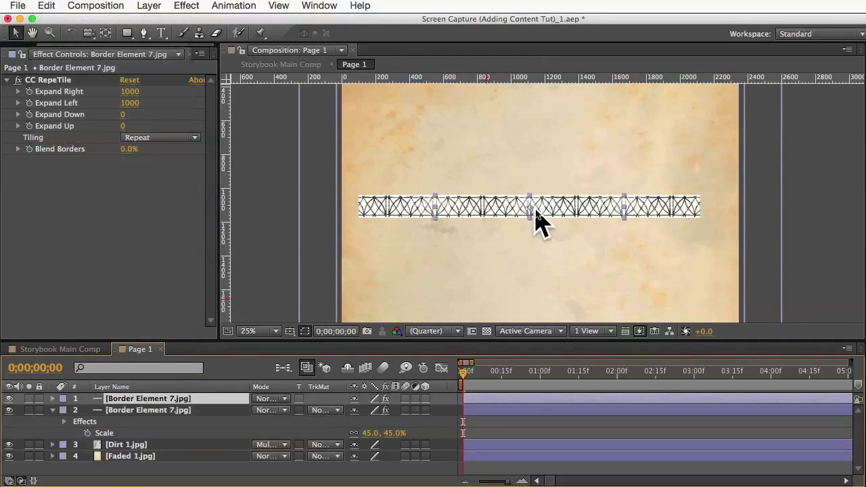
pyautogui.moveTo(538, 223); pyautogui.dragTo(555, 158)
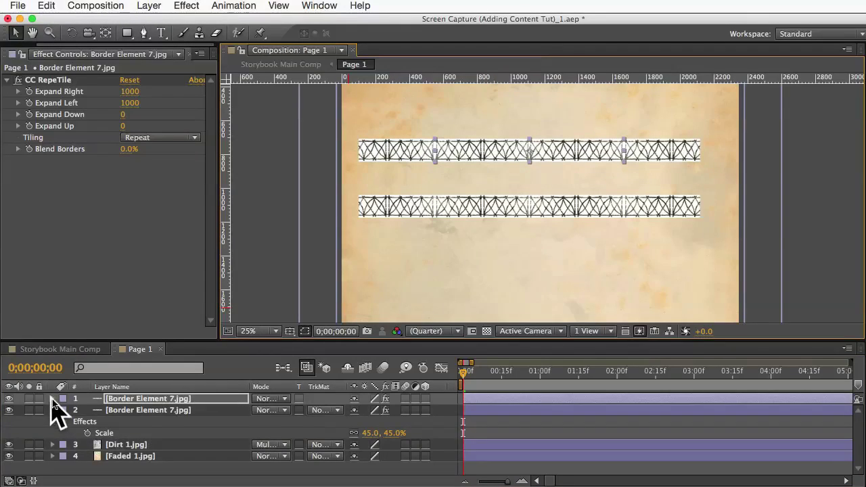
# Rotate the strip 90° and position it along the left page edge
pyautogui.click(52, 398)
pyautogui.click(64, 423)
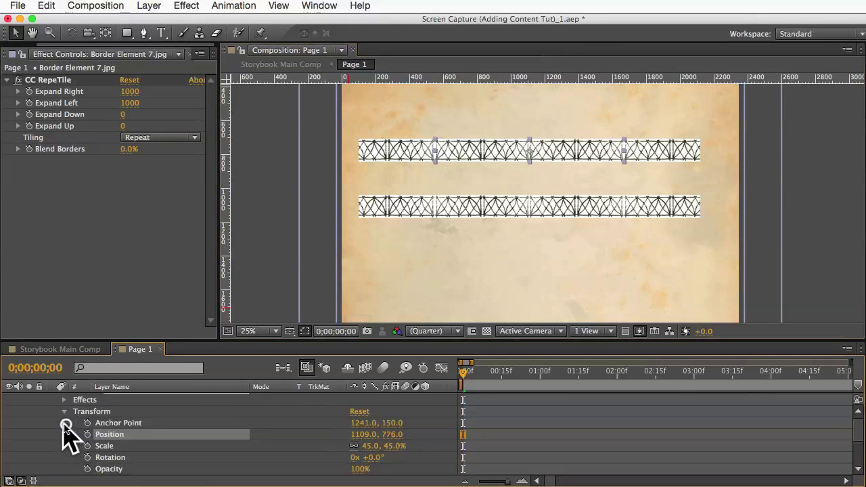
pyautogui.click(374, 458)
pyautogui.write('90')
pyautogui.press('Return')
pyautogui.moveTo(532, 116); pyautogui.dragTo(382, 268)
pyautogui.moveTo(464, 211); pyautogui.dragTo(486, 131)
# Set both border strip layers to Multiply blend mode
pyautogui.scroll(2, 63, 433)
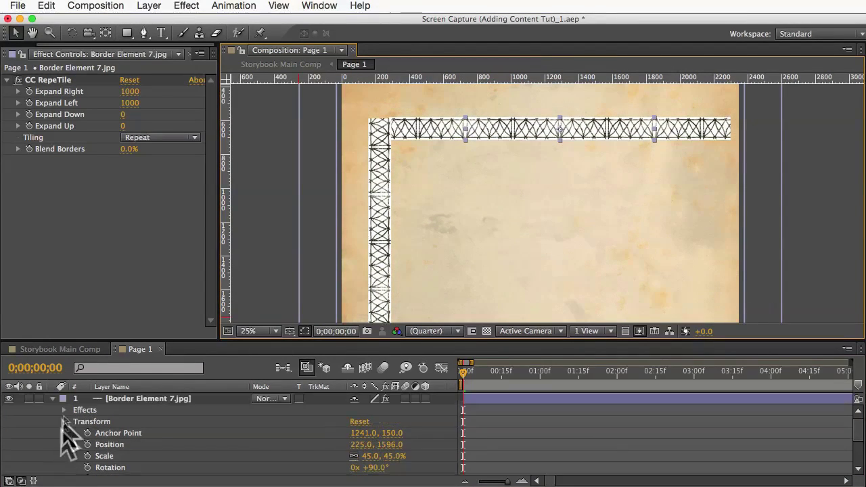
pyautogui.click(64, 423)
pyautogui.click(52, 410)
pyautogui.keyDown('shift'); pyautogui.click(191, 409); pyautogui.keyUp('shift')
pyautogui.click(267, 410)
pyautogui.click(274, 466)
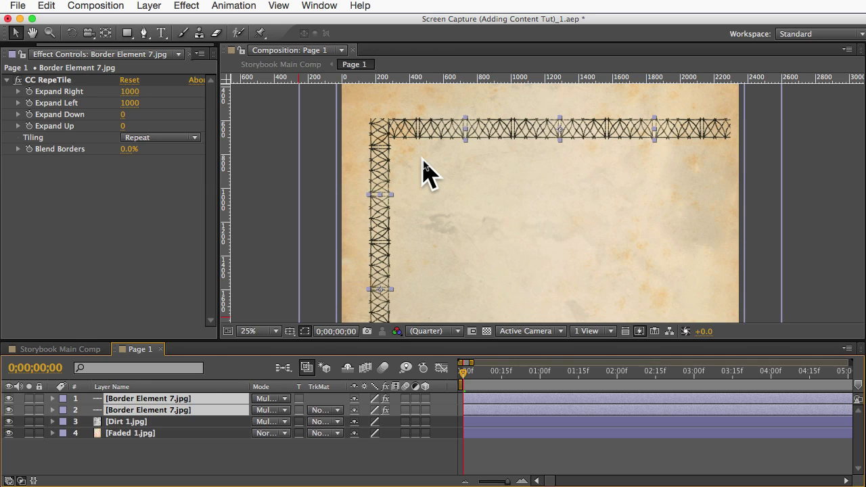
# Apply a Tint effect to the borders mapping black to deep red D40C0C
pyautogui.click(192, 4)
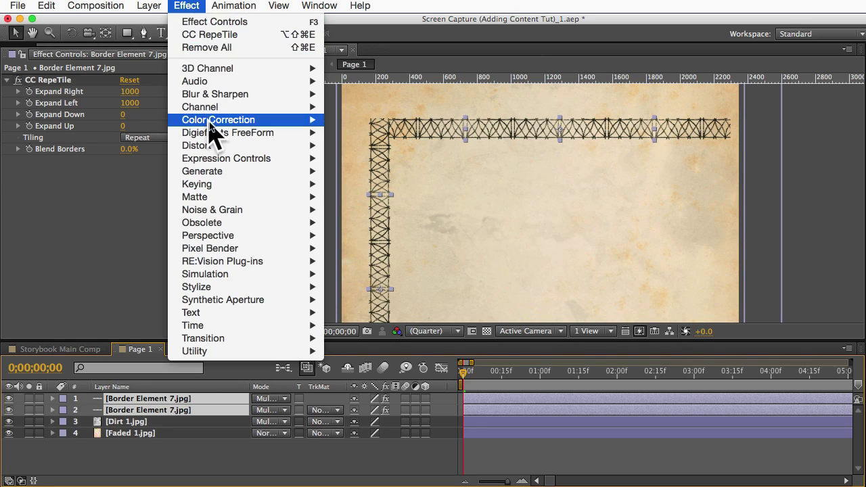
pyautogui.moveTo(216, 122)
pyautogui.click(347, 479)
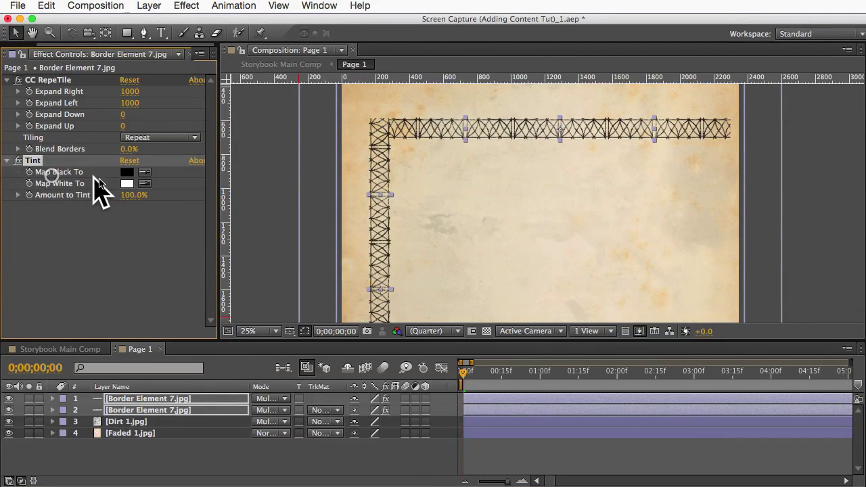
pyautogui.click(127, 173)
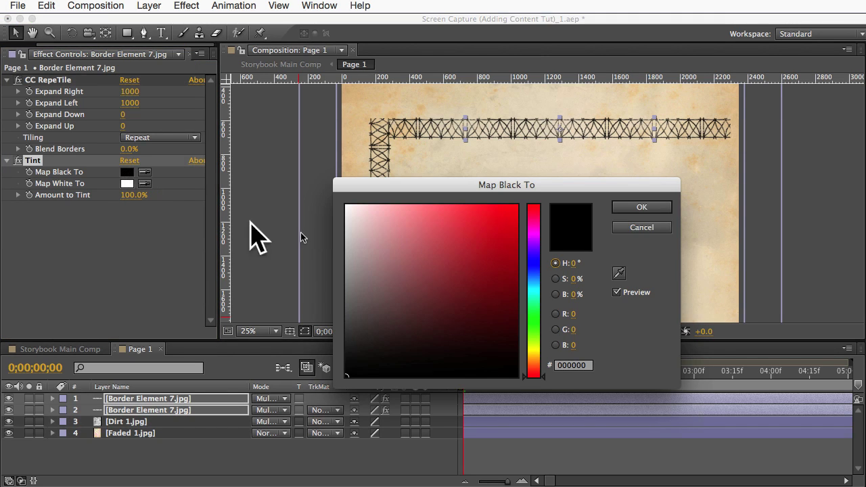
pyautogui.click(508, 233)
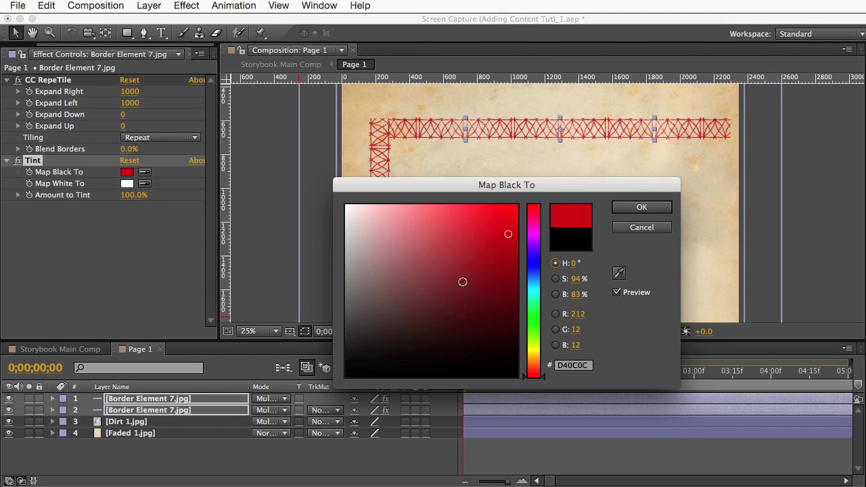
pyautogui.click(641, 207)
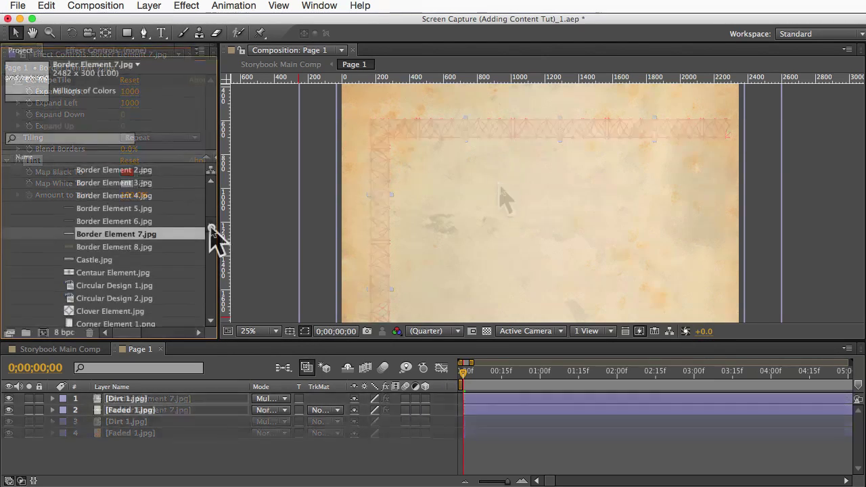
pyautogui.scroll(-2, 213, 234)
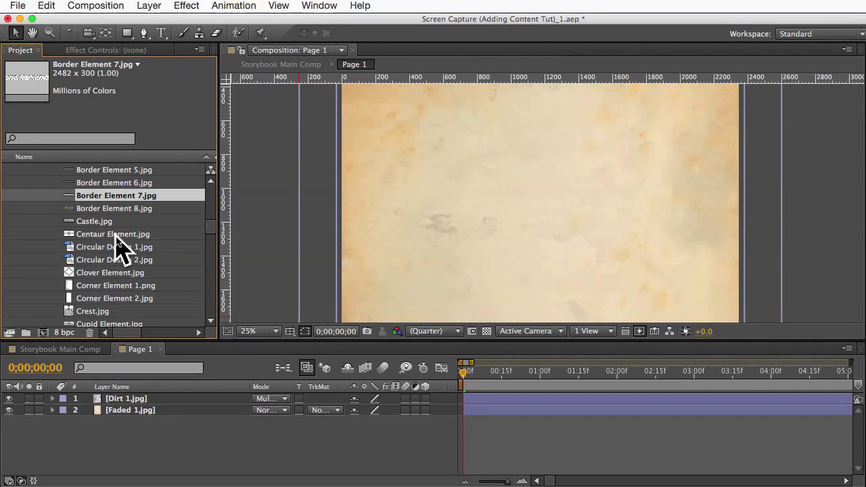
pyautogui.click(107, 273)
pyautogui.moveTo(108, 291); pyautogui.dragTo(518, 218)
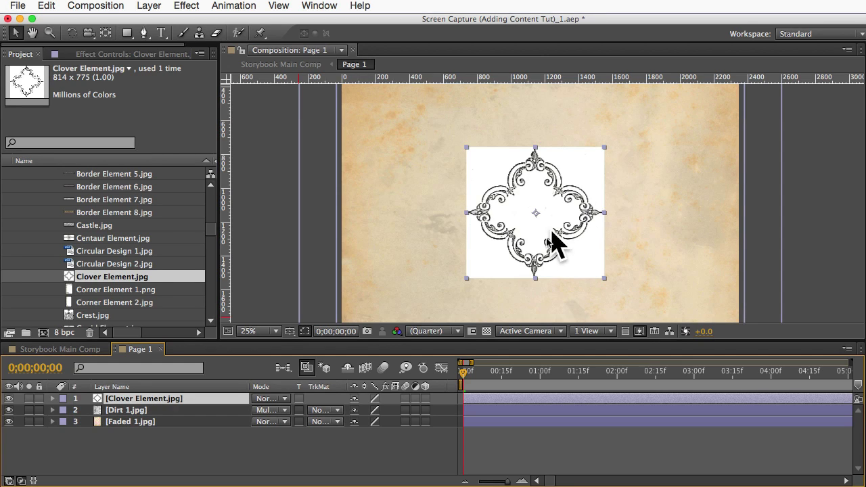
pyautogui.click(270, 399)
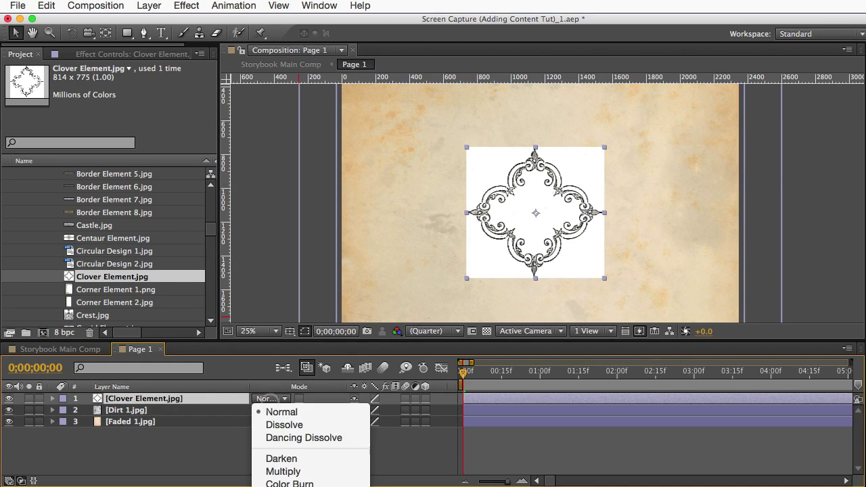
pyautogui.click(283, 472)
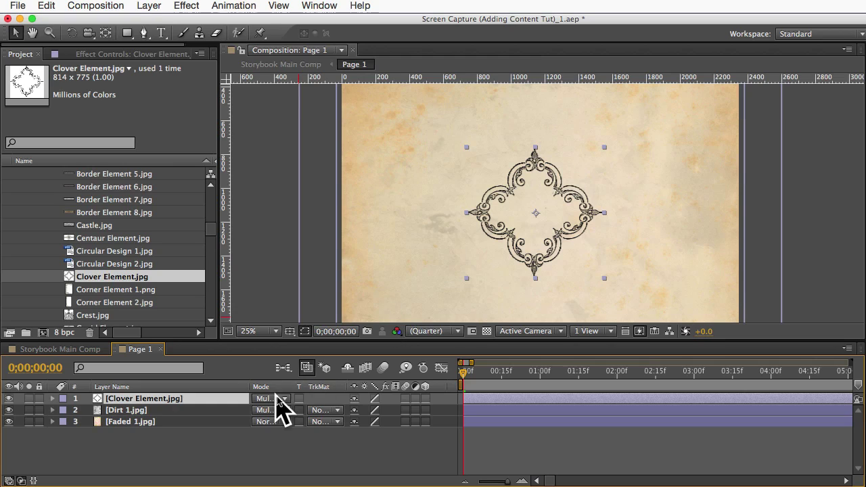
pyautogui.click(274, 399)
pyautogui.click(280, 412)
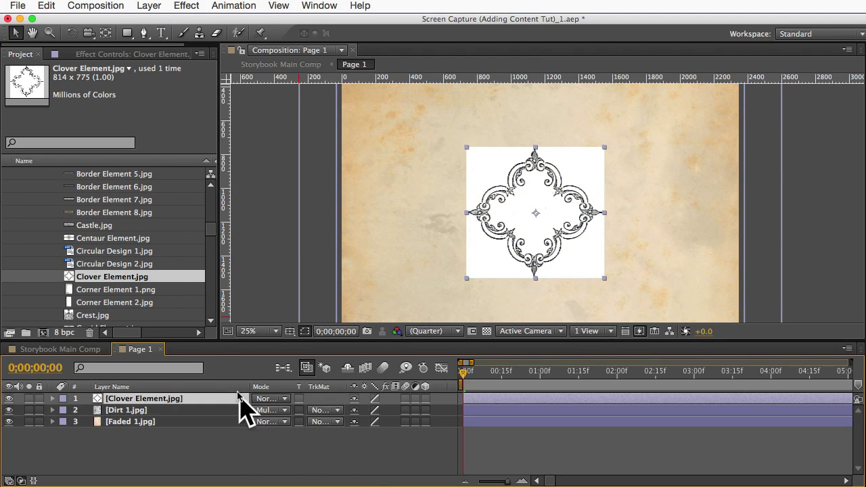
pyautogui.click(186, 6)
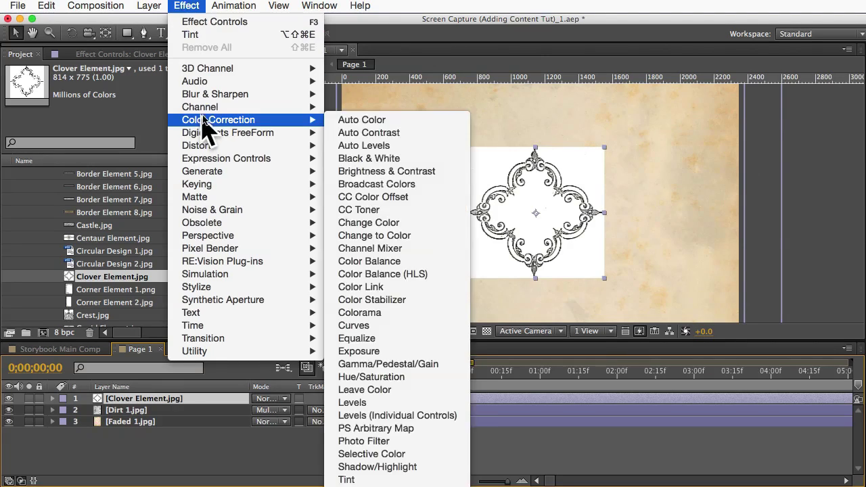
pyautogui.moveTo(290, 107)
pyautogui.click(351, 184)
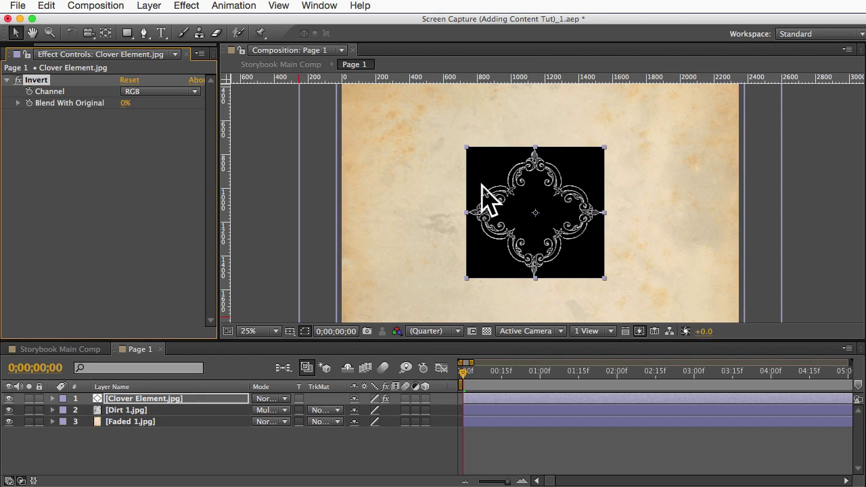
pyautogui.click(283, 399)
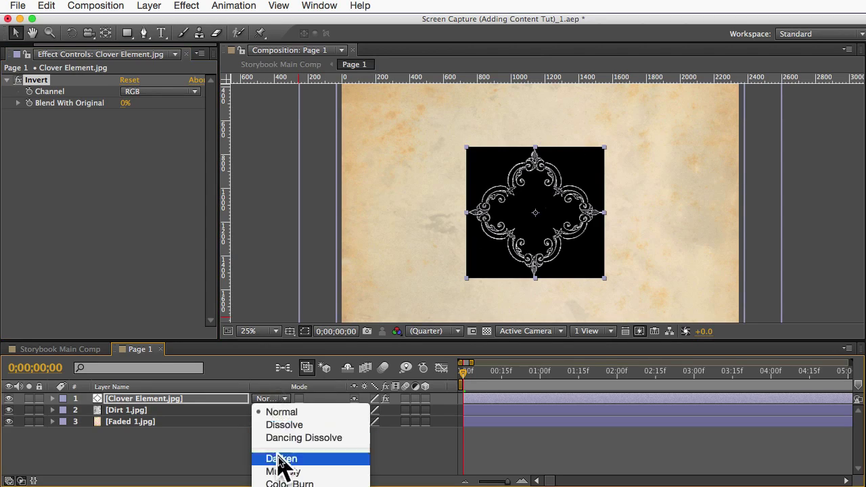
pyautogui.click(300, 482)
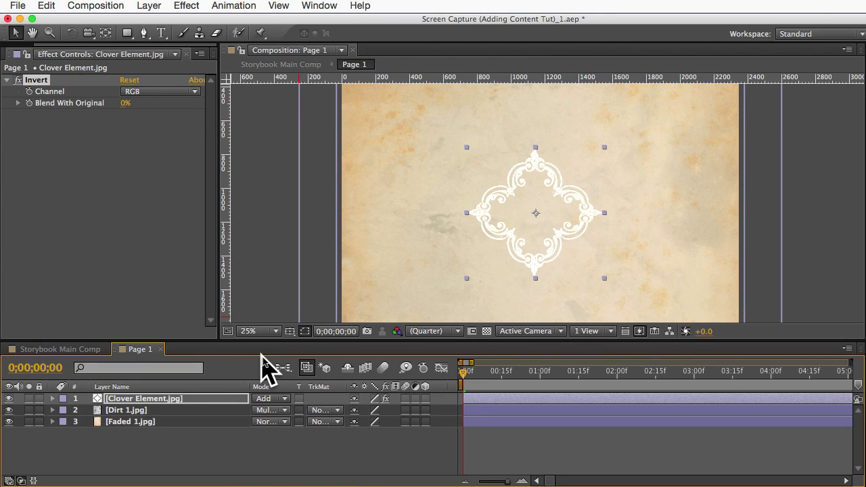
pyautogui.click(127, 400)
pyautogui.press('BackSpace')
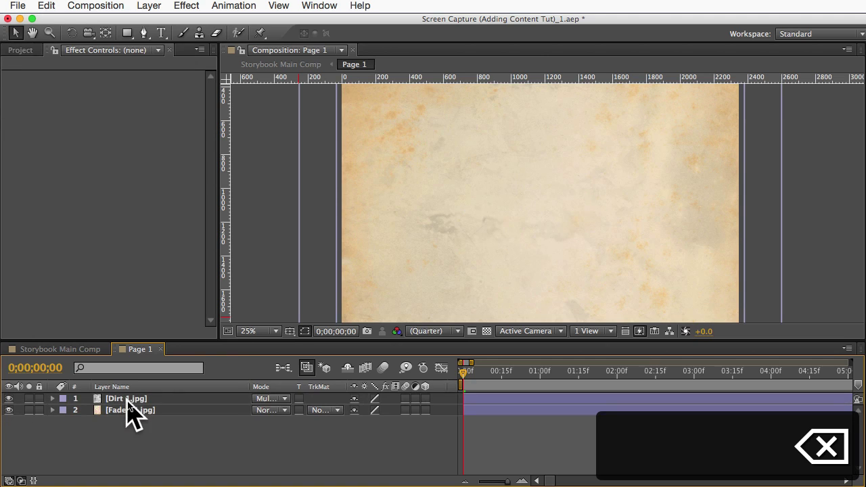
# Add Floral Pattern 1.jpg to the Page 1 timeline, fit the viewer, and scale it to cover the page
pyautogui.click(27, 51)
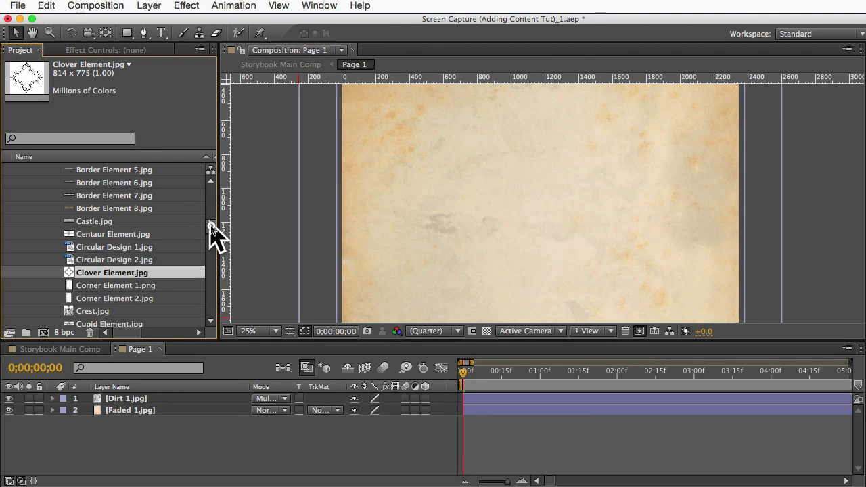
pyautogui.scroll(-1, 211, 230)
pyautogui.moveTo(210, 229); pyautogui.dragTo(213, 253)
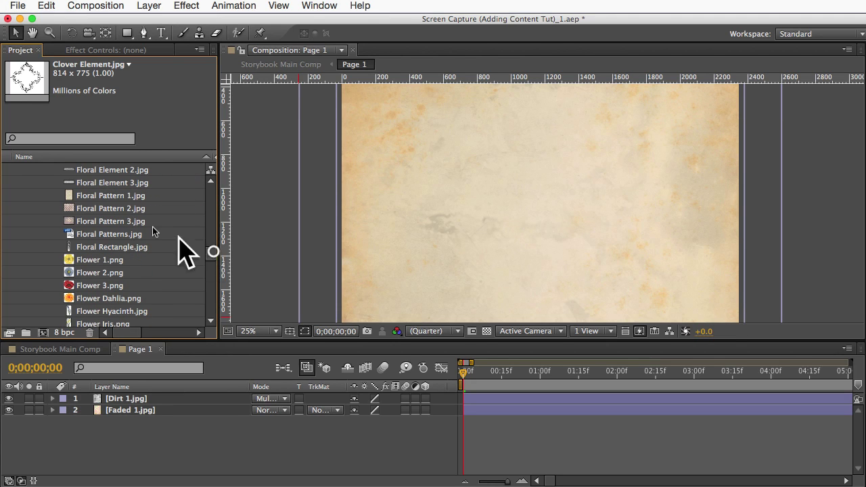
pyautogui.moveTo(112, 196); pyautogui.dragTo(150, 408)
pyautogui.click(275, 331)
pyautogui.click(275, 344)
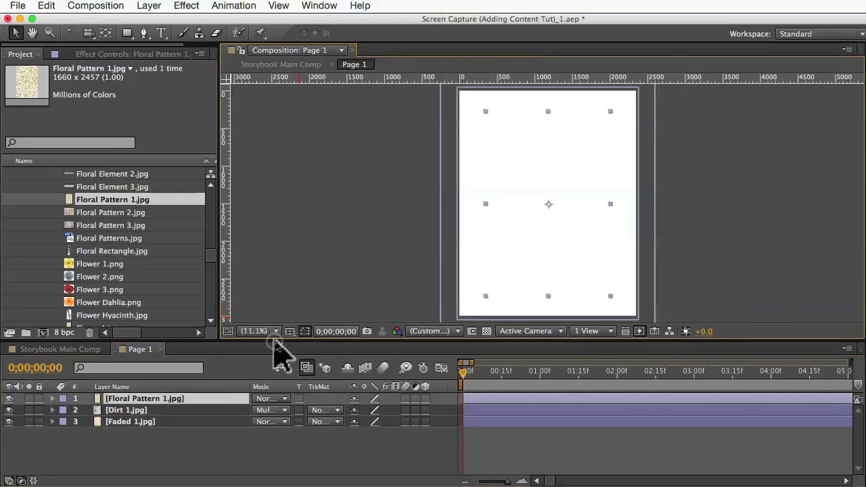
pyautogui.moveTo(617, 302); pyautogui.dragTo(629, 311)
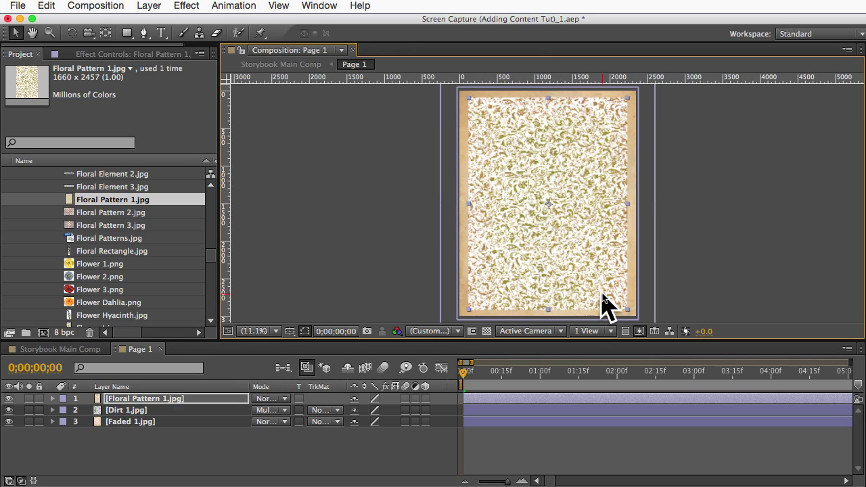
# Add a Stroke layer style to the floral pattern with a black stroke colour
pyautogui.click(149, 5)
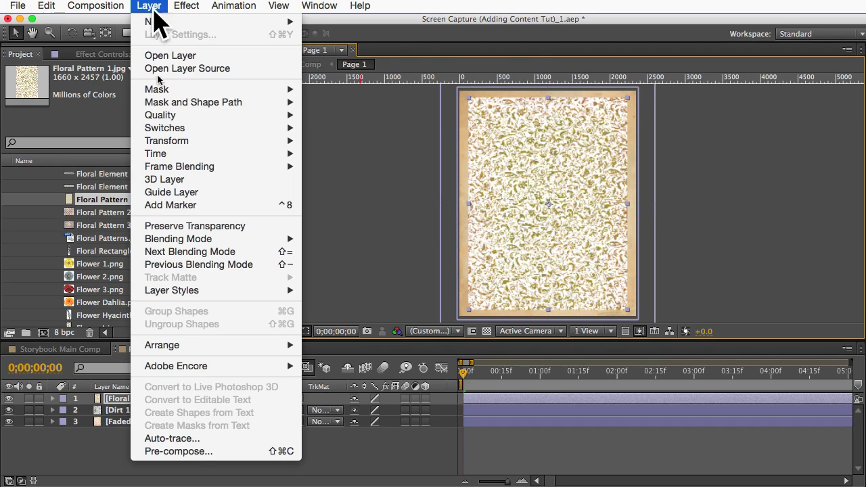
pyautogui.moveTo(190, 291)
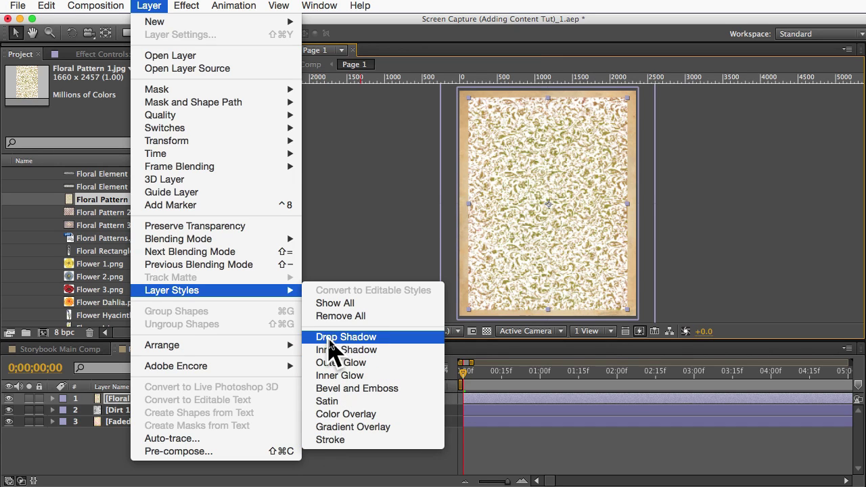
pyautogui.click(330, 440)
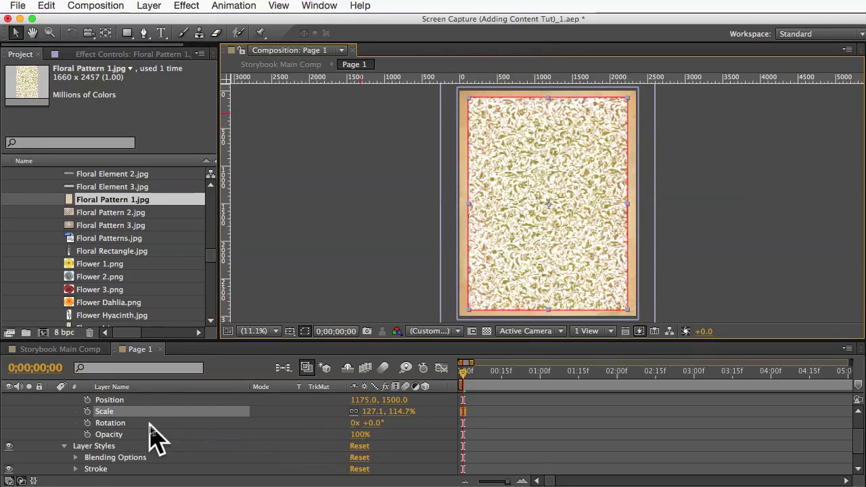
pyautogui.scroll(-2, 152, 436)
pyautogui.click(93, 423)
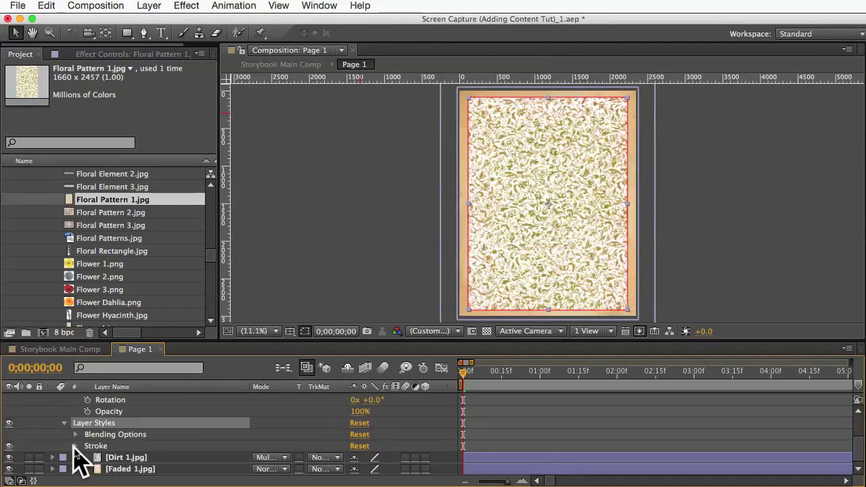
pyautogui.click(75, 446)
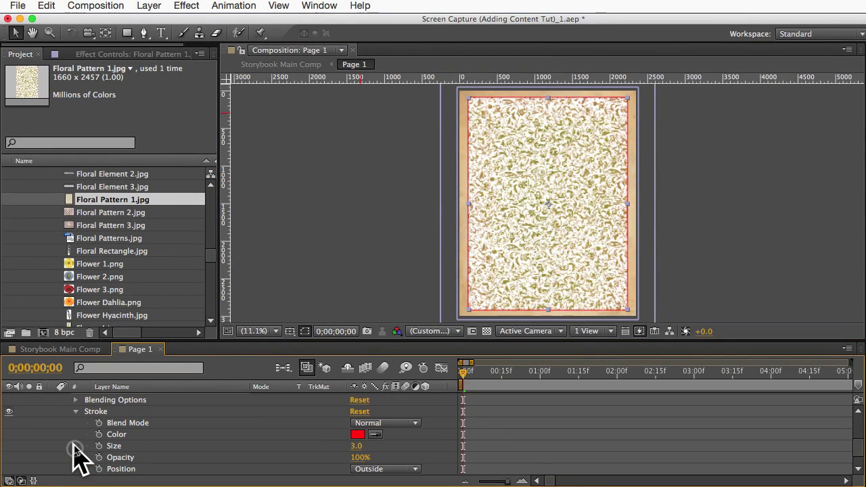
pyautogui.click(359, 450)
pyautogui.click(357, 434)
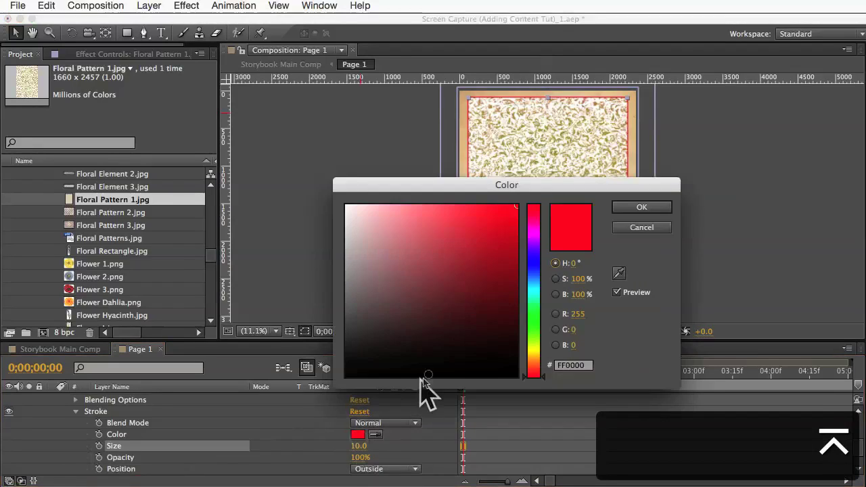
pyautogui.click(428, 373)
pyautogui.click(638, 207)
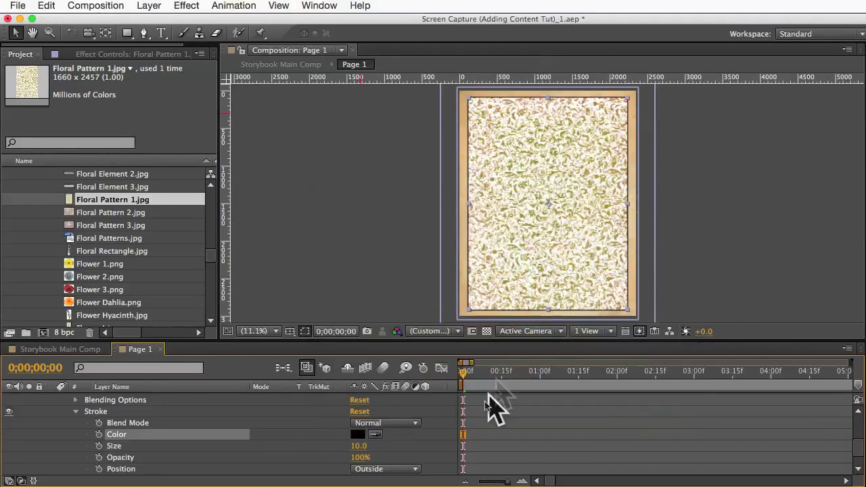
# Set the floral pattern layer to Multiply with 40% opacity
pyautogui.moveTo(853, 458); pyautogui.dragTo(856, 410)
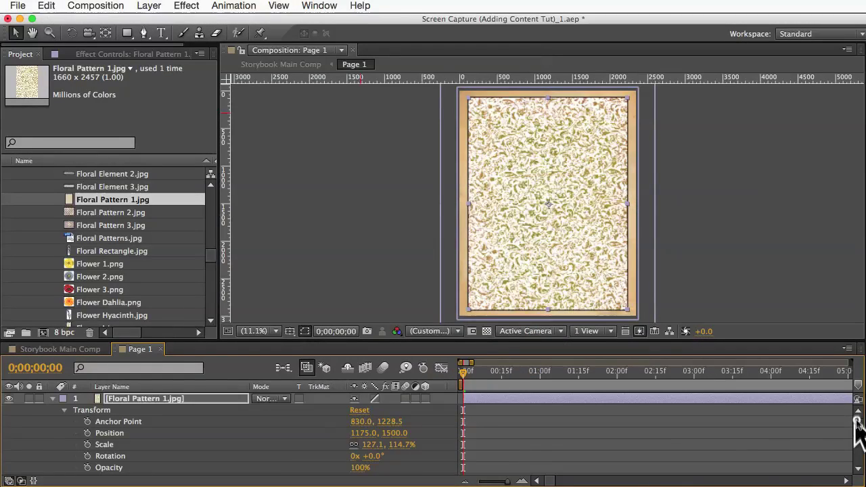
pyautogui.click(268, 399)
pyautogui.click(278, 417)
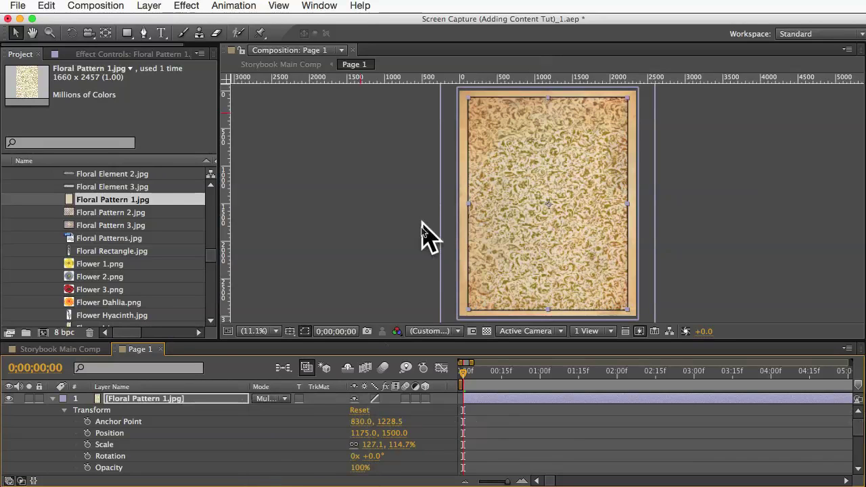
pyautogui.click(349, 469)
pyautogui.write('40')
pyautogui.press('Return')
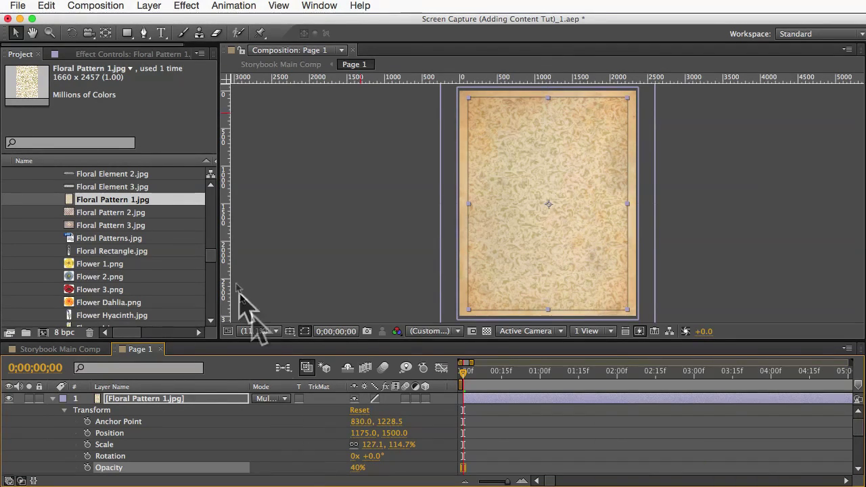
# Add Lion Head.png above the floral pattern and zoom in on it
pyautogui.moveTo(214, 255); pyautogui.dragTo(215, 268)
pyautogui.click(105, 265)
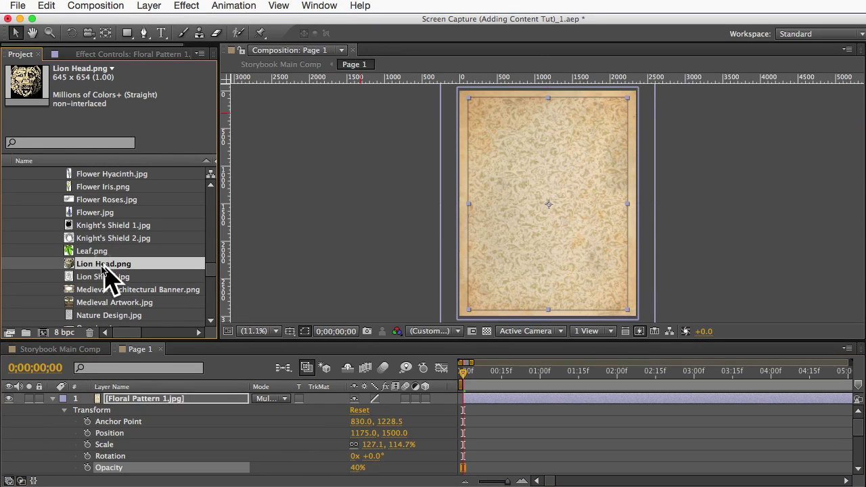
pyautogui.moveTo(107, 273); pyautogui.dragTo(144, 409)
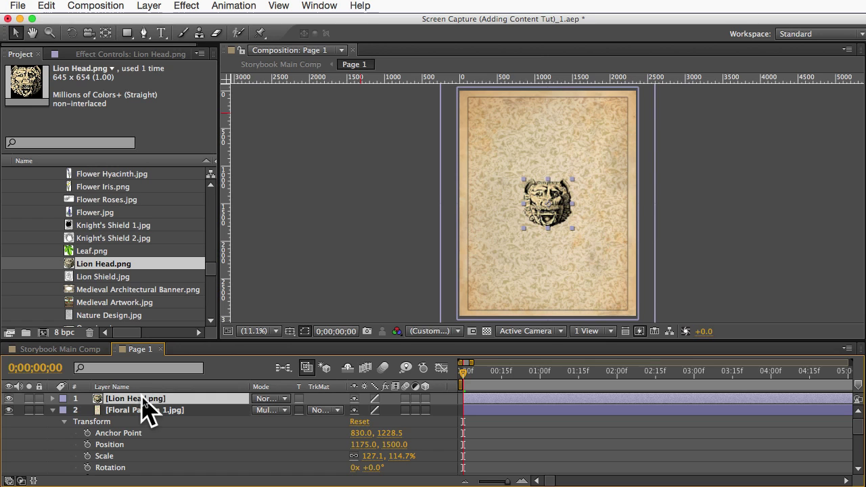
pyautogui.press('z')
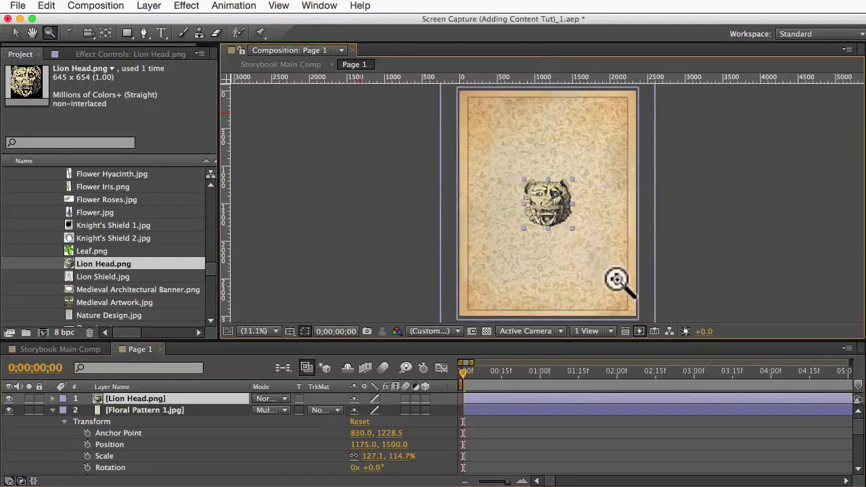
pyautogui.click(559, 213)
pyautogui.click(548, 206)
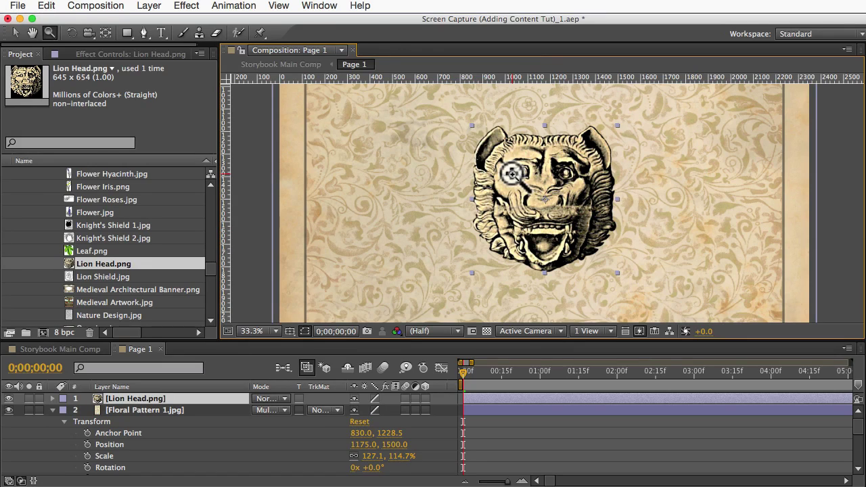
# Set the Lion Head layer's blend mode to Darken
pyautogui.press('v')
pyautogui.press('t')
pyautogui.click(270, 398)
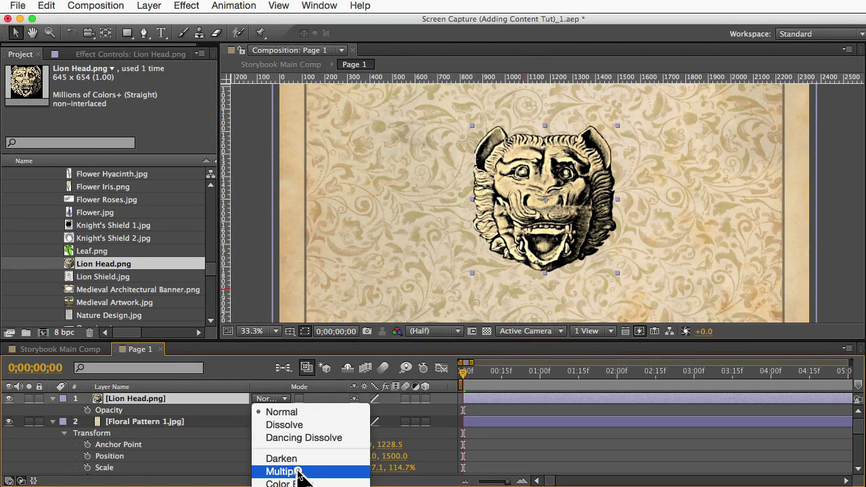
pyautogui.click(281, 459)
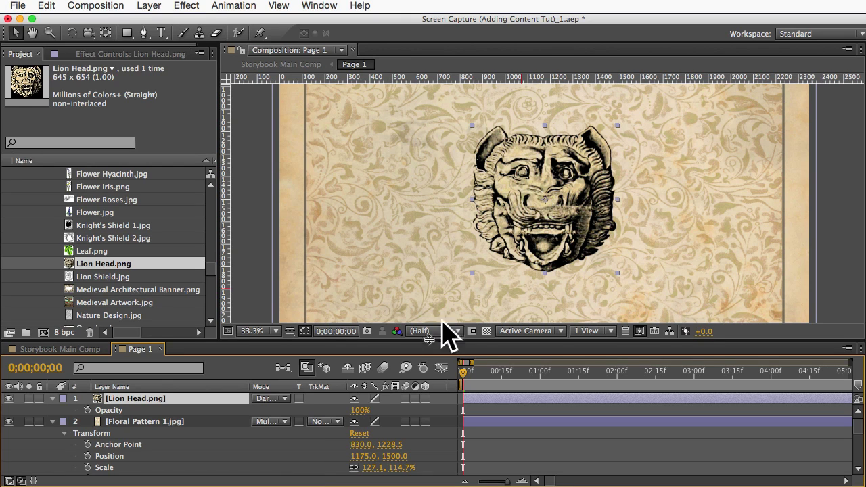
# Remove a stray Pen-tool mask drawn on the floral pattern layer
pyautogui.click(169, 421)
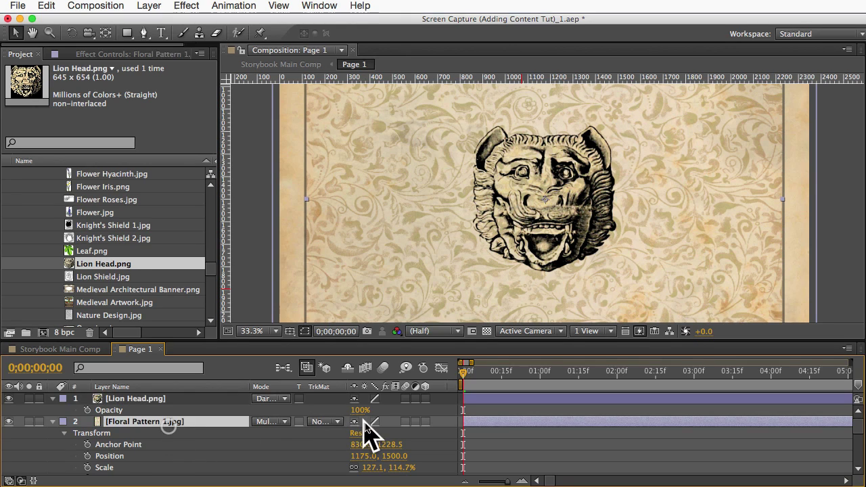
pyautogui.click(327, 422)
pyautogui.click(311, 435)
pyautogui.click(144, 32)
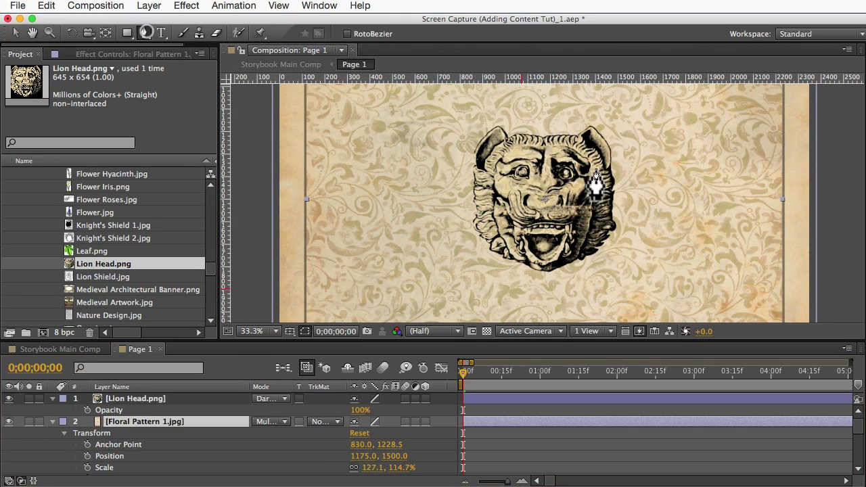
pyautogui.click(499, 124)
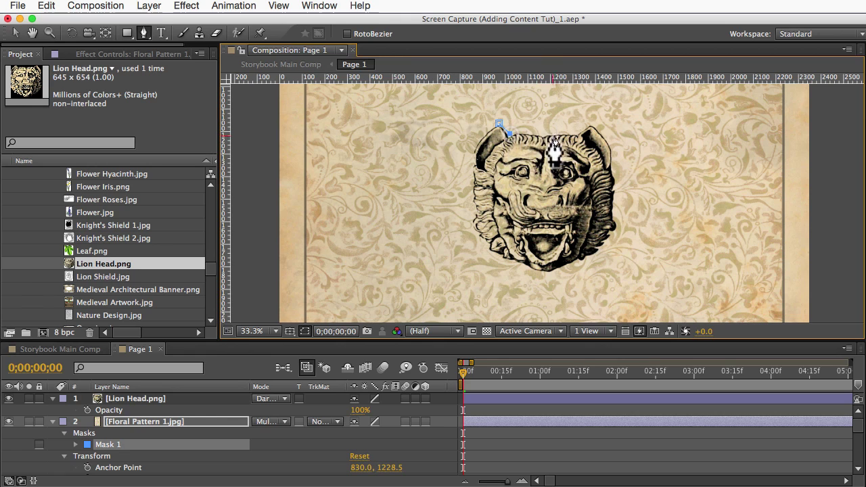
pyautogui.click(590, 129)
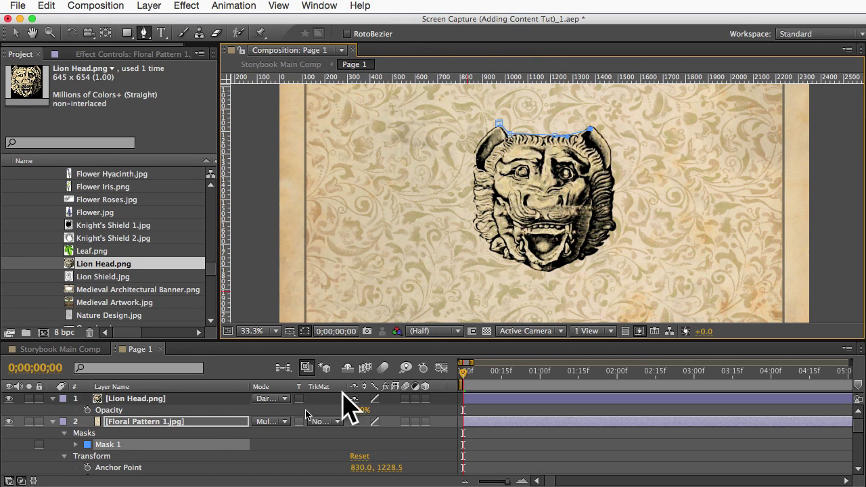
pyautogui.click(107, 447)
pyautogui.press('BackSpace')
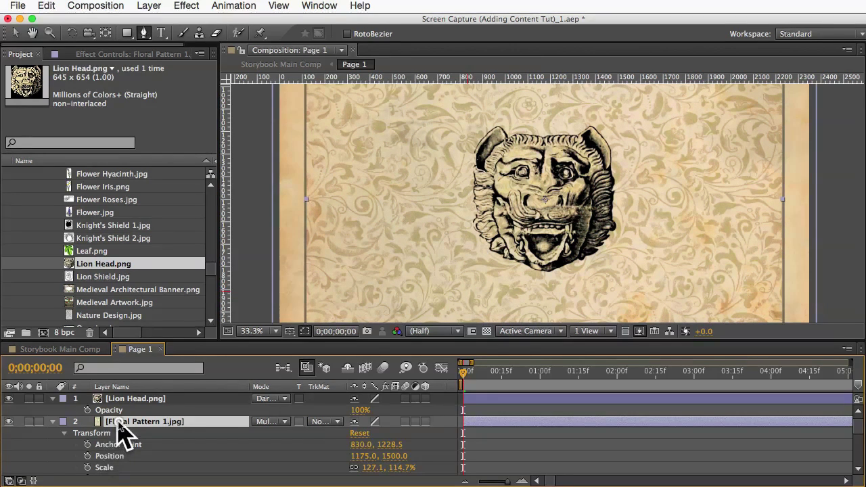
pyautogui.click(16, 32)
# Set the floral pattern's track matte to Alpha Inverted Matte using Lion Head.png
pyautogui.click(110, 421)
pyautogui.click(319, 423)
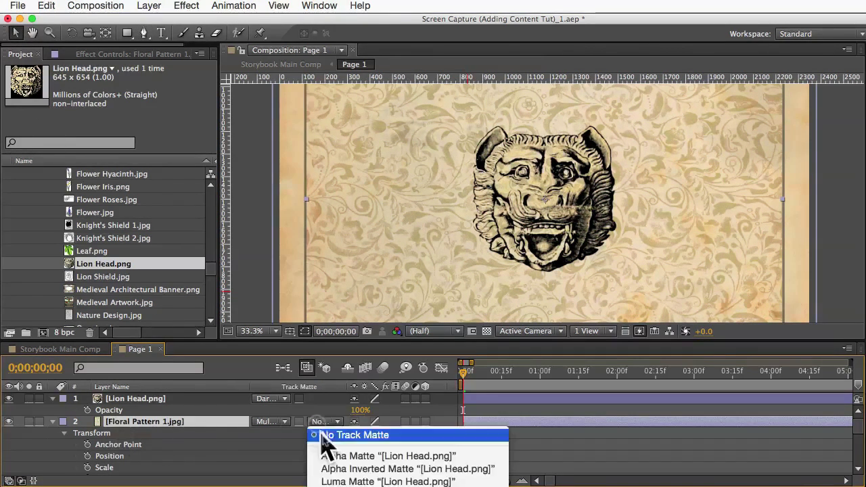
pyautogui.click(339, 469)
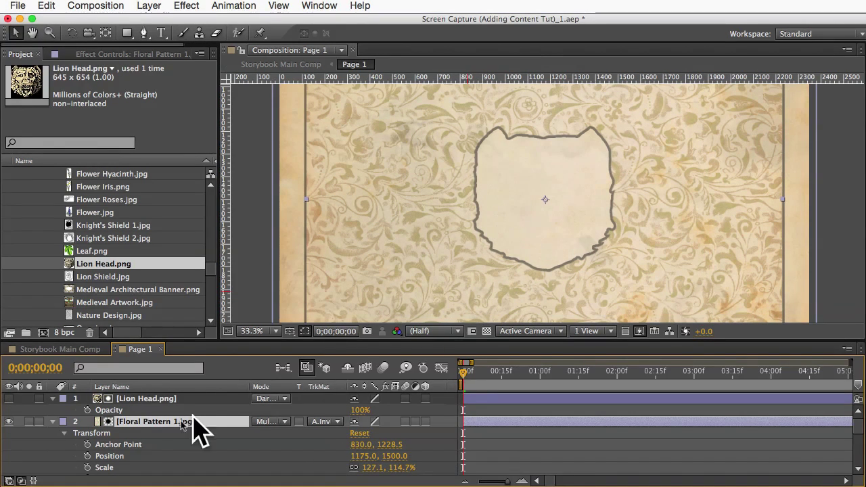
pyautogui.click(132, 398)
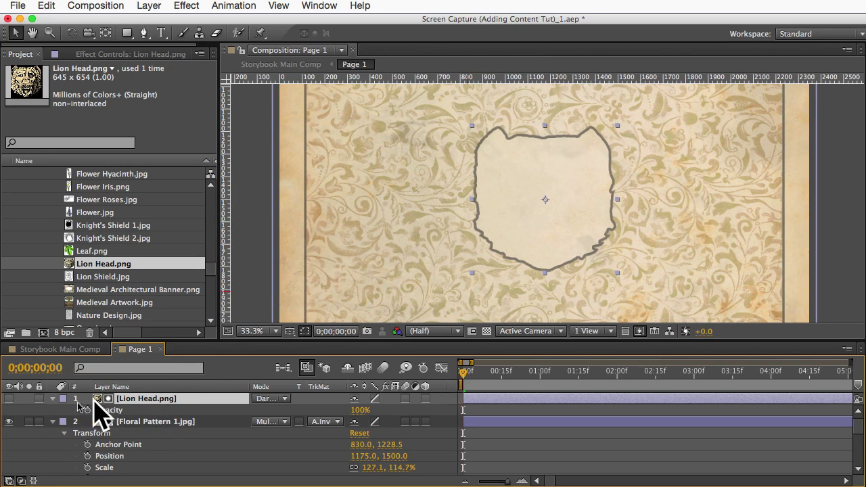
# Turn the Lion Head layer's visibility back on and set its blend mode to Multiply
pyautogui.click(8, 400)
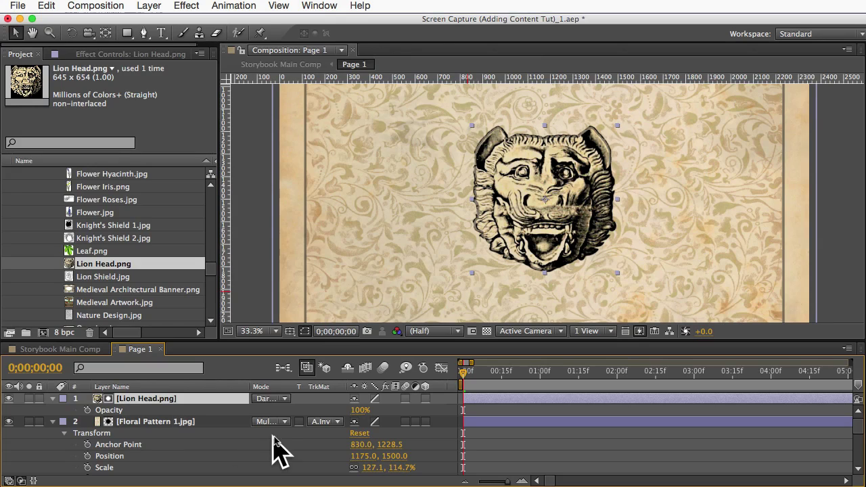
pyautogui.click(271, 399)
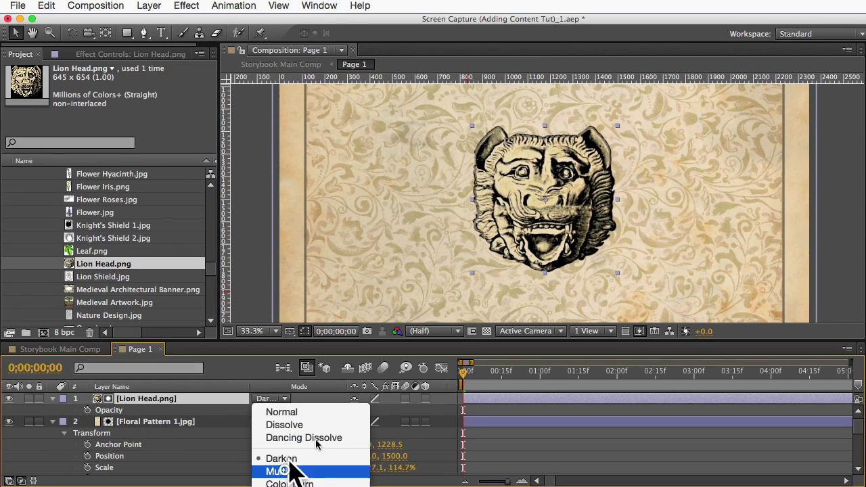
pyautogui.click(291, 472)
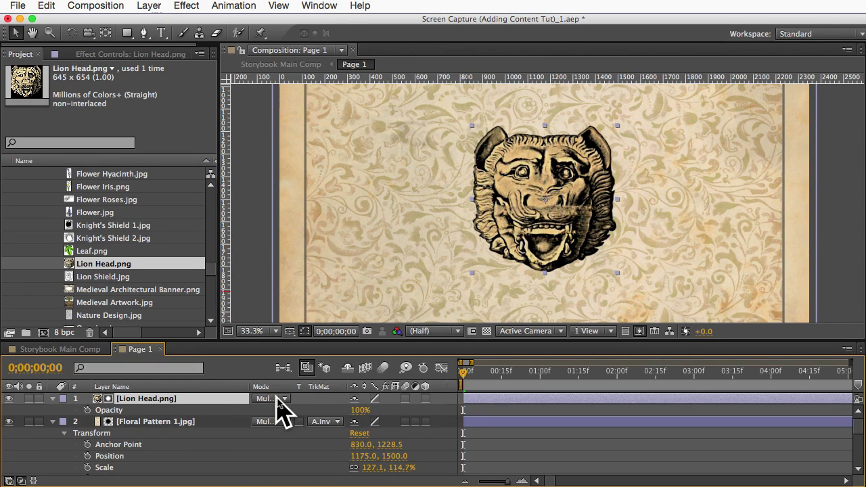